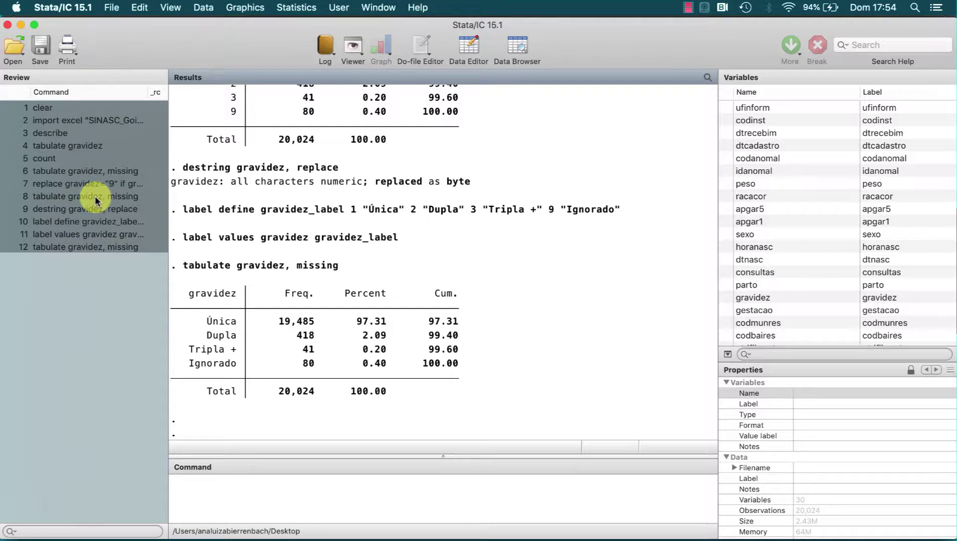
- Send all twelve commands in the command history to a new do-file in the Do-file Editor
right_click(97, 201)
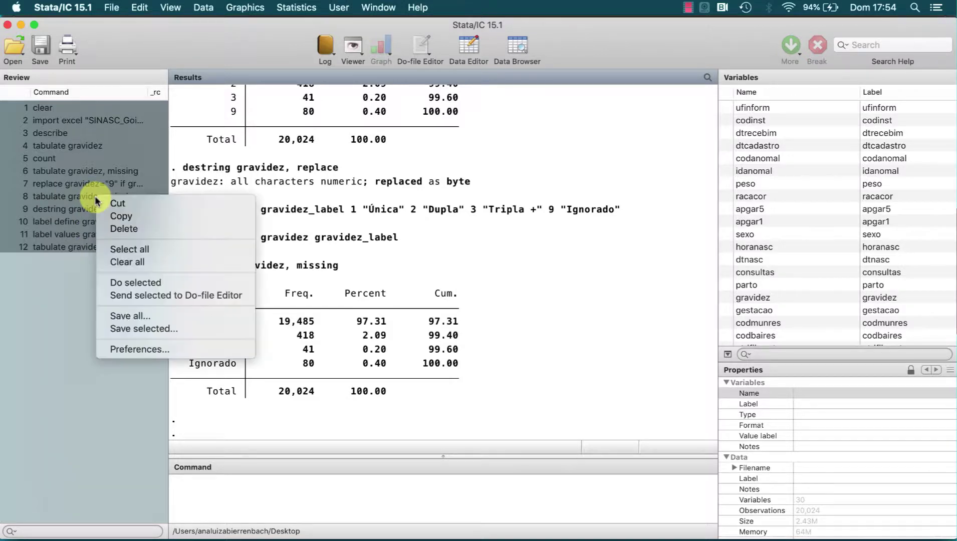
left_click(118, 249)
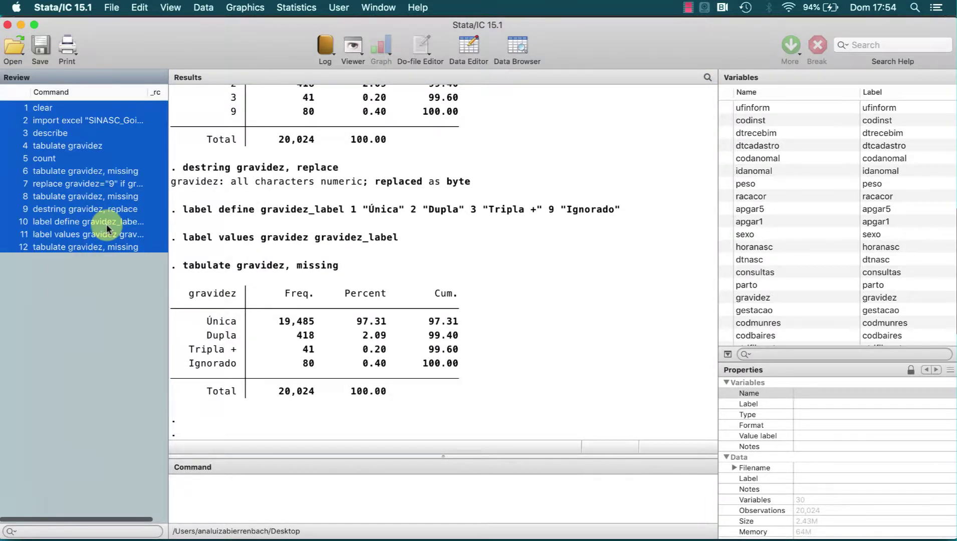
right_click(107, 224)
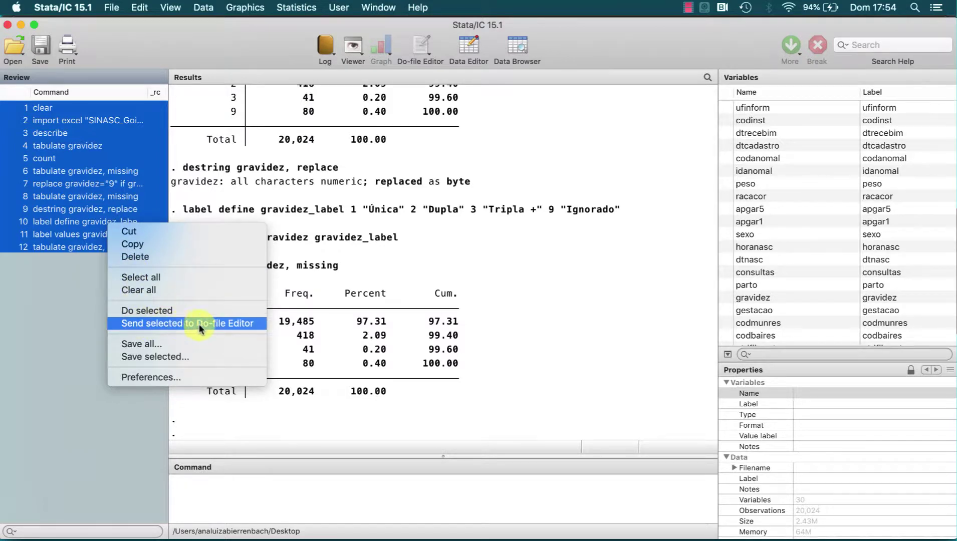
left_click(219, 324)
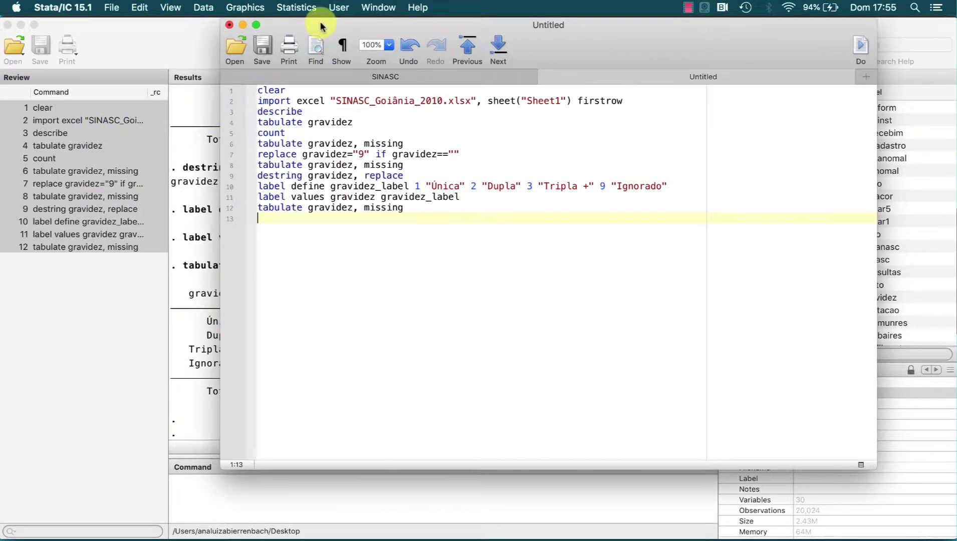
left_click_drag(318, 26, 309, 38)
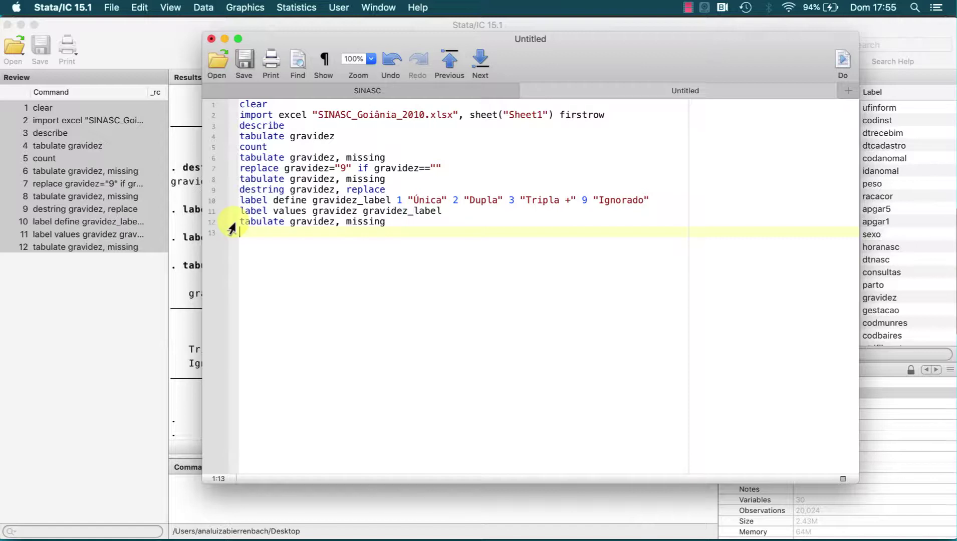
- Run only the final "tabulate gravidez, missing" line of the untitled do-file and check its output
left_click_drag(241, 221, 323, 230)
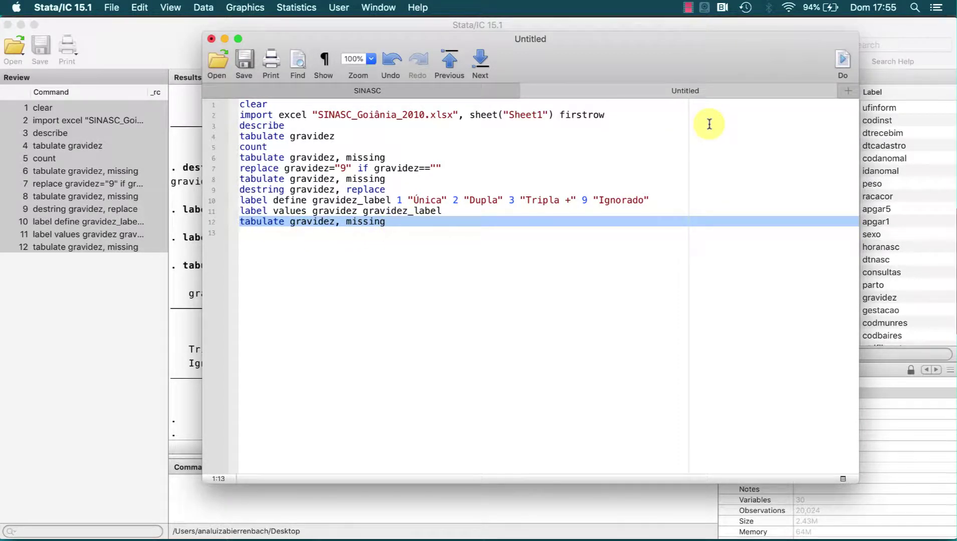
left_click(843, 62)
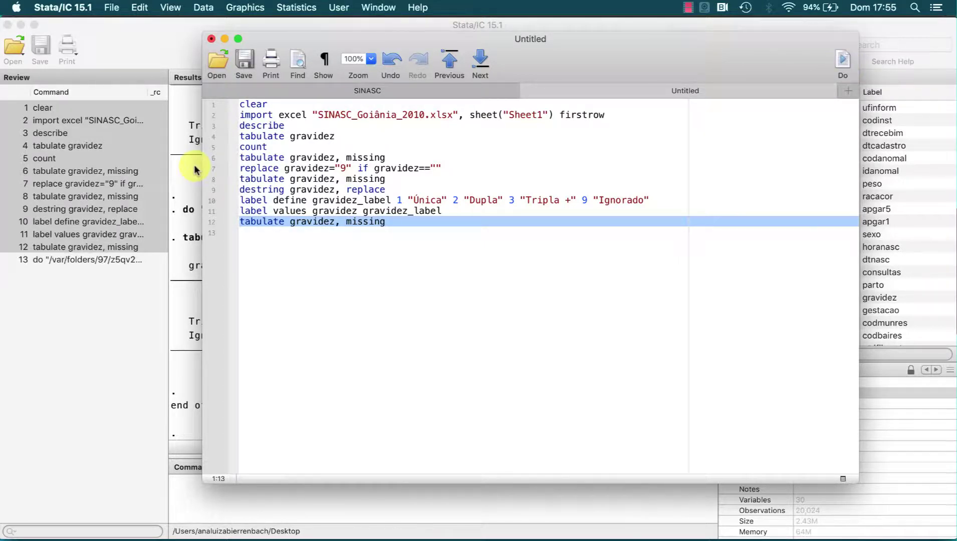
left_click(194, 169)
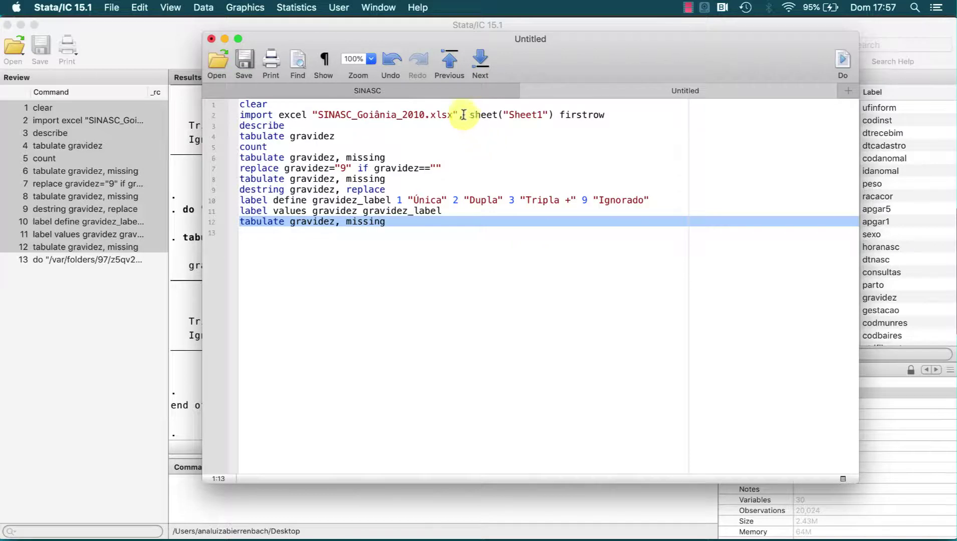
- Open the SINASC do-file and examine its gravidez comment line and the cleaning and labelling commands that follow
left_click(447, 89)
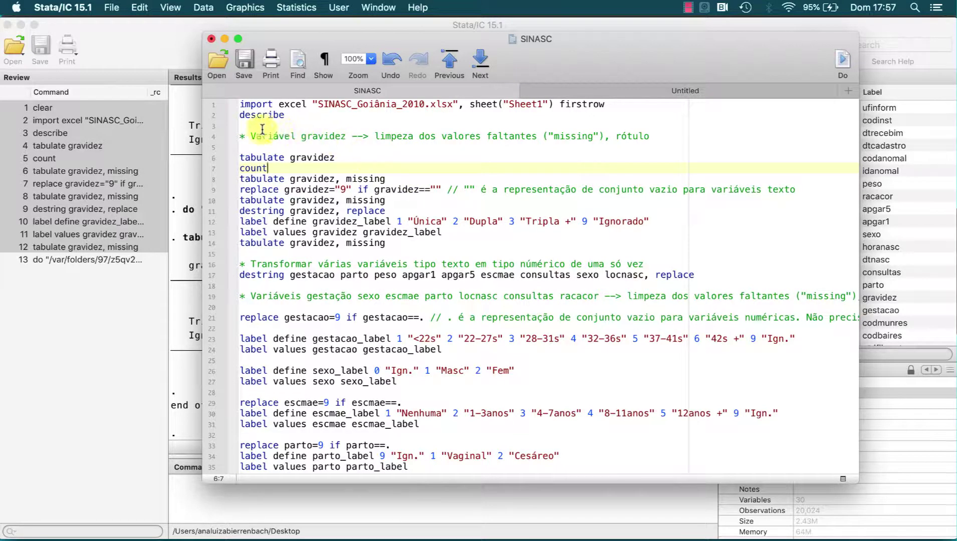
left_click(241, 133)
triple_click(240, 134)
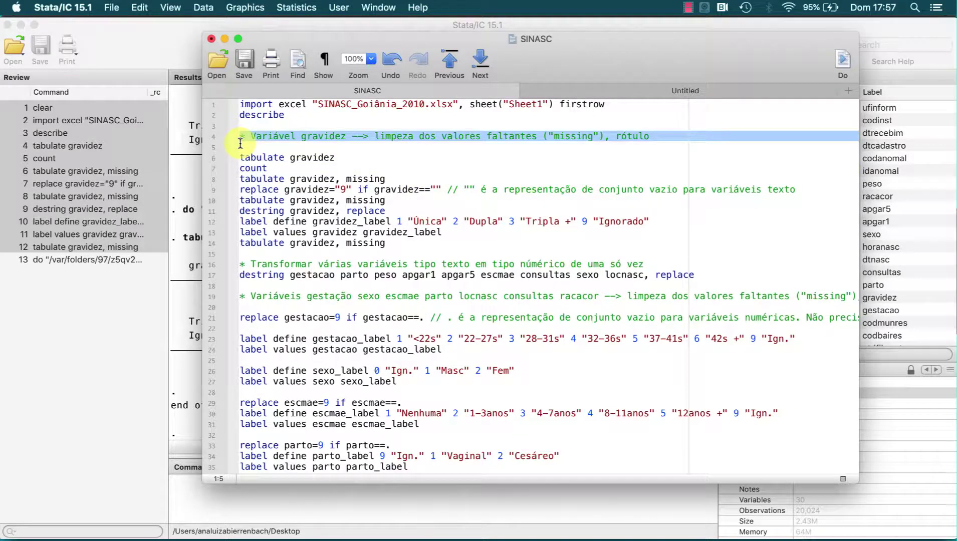
left_click(267, 125)
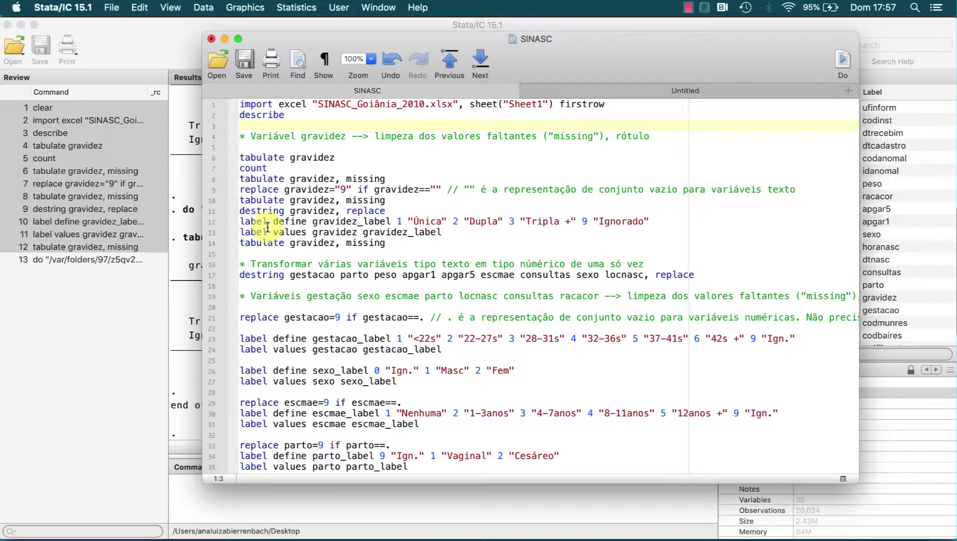
scroll(262, 265, "down", 1)
scroll(263, 265, "down", 6)
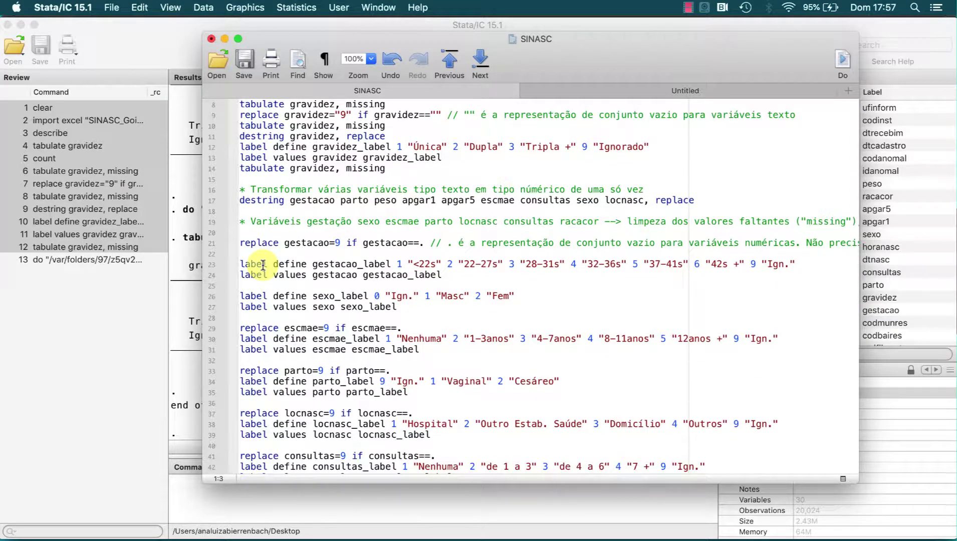
scroll(263, 266, "down", 4)
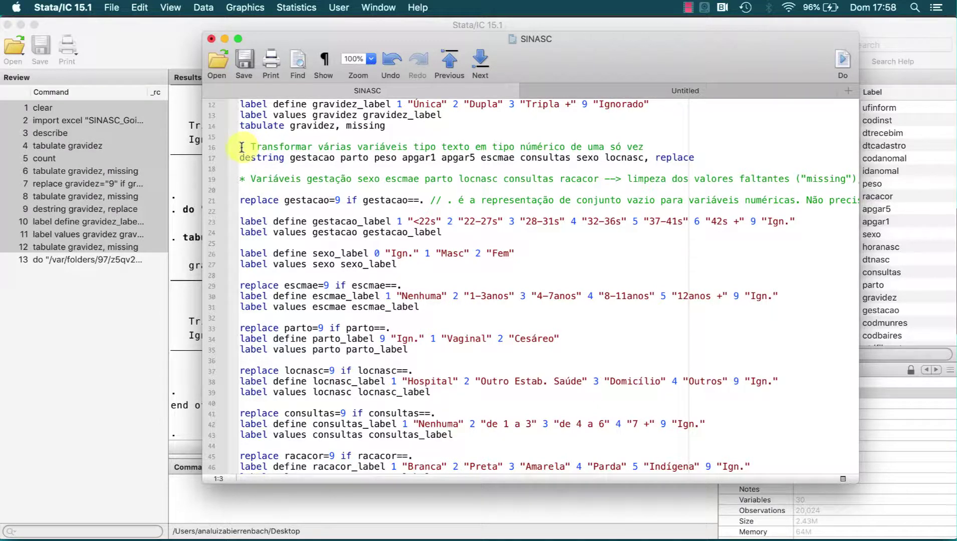
- Run the SINASC do-file block from the multi-variable destring section through "label values racacor racacor_label"
left_click_drag(240, 158, 282, 160)
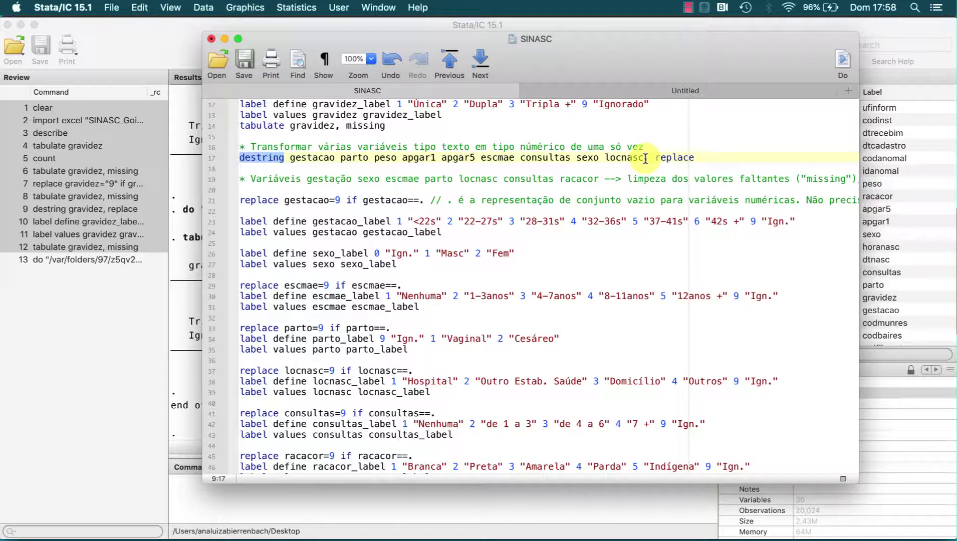
left_click_drag(644, 147, 602, 359)
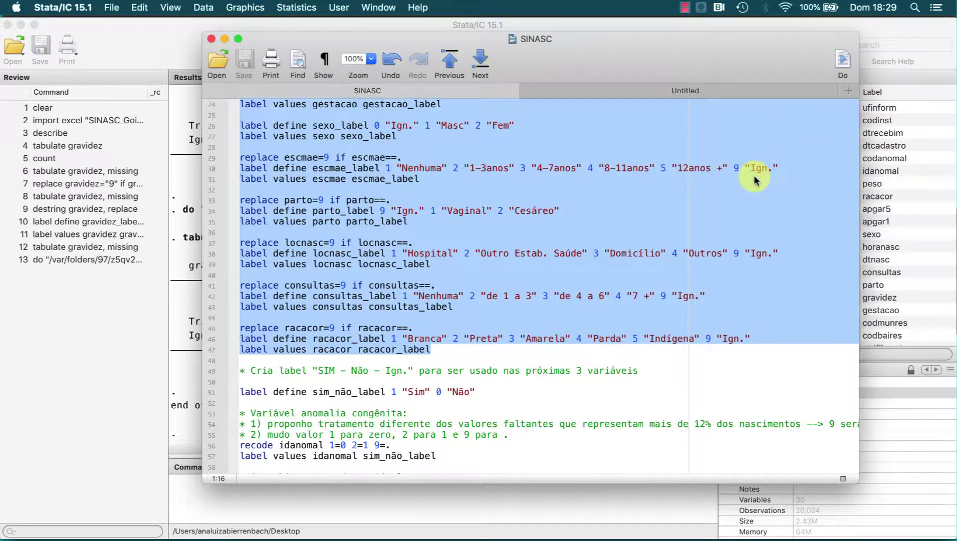
left_click(843, 61)
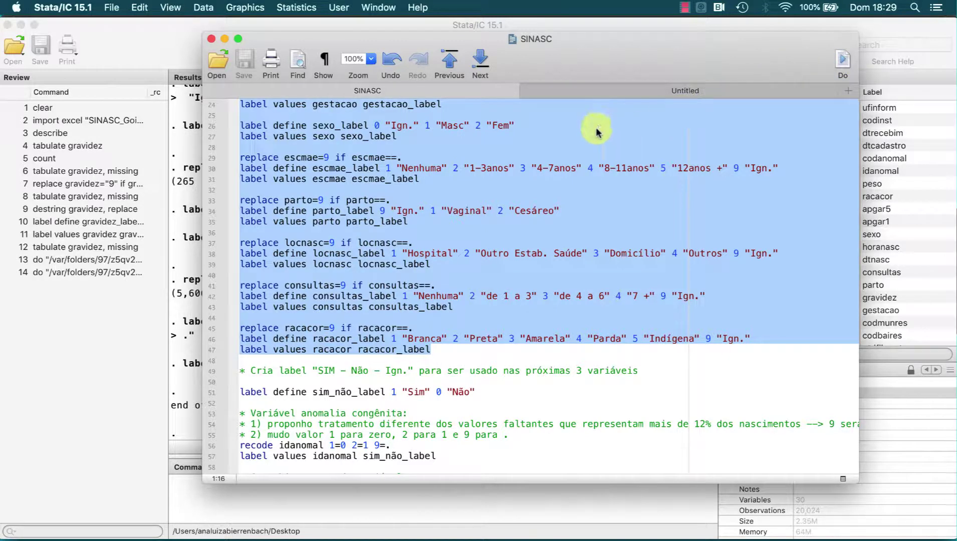
- Examine the output of the executed replace and label commands and the latest do entry in the command history
left_click(194, 150)
scroll(241, 171, "up", 5)
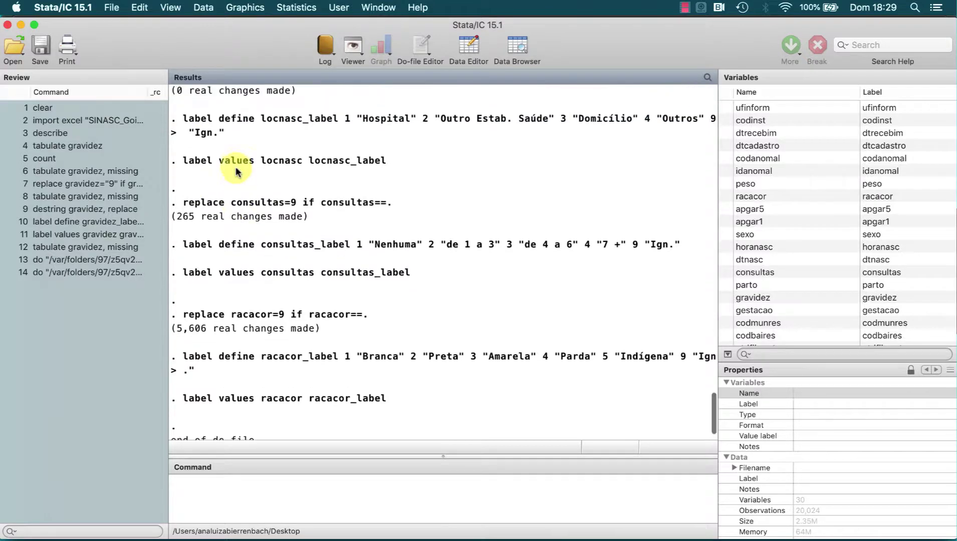
scroll(236, 171, "up", 4)
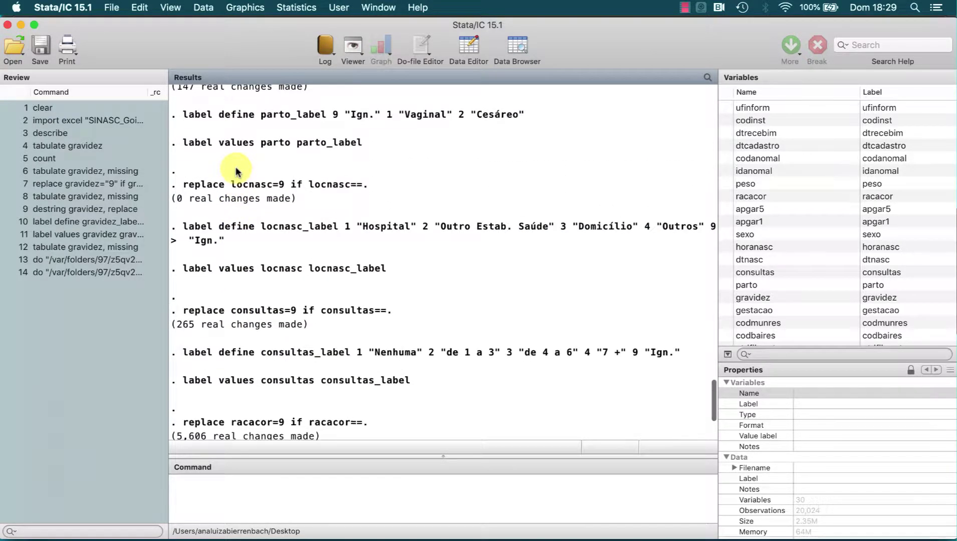
scroll(236, 172, "down", 5)
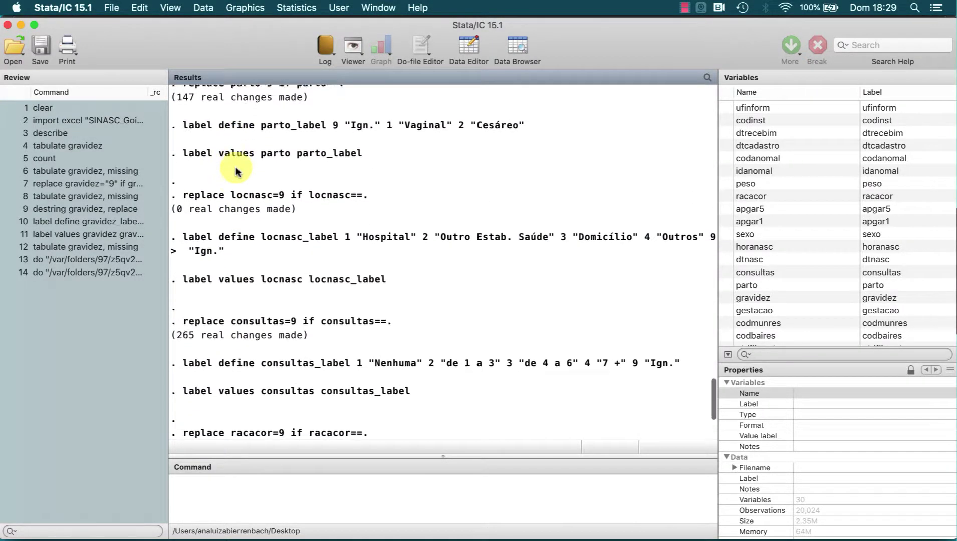
scroll(236, 171, "down", 2)
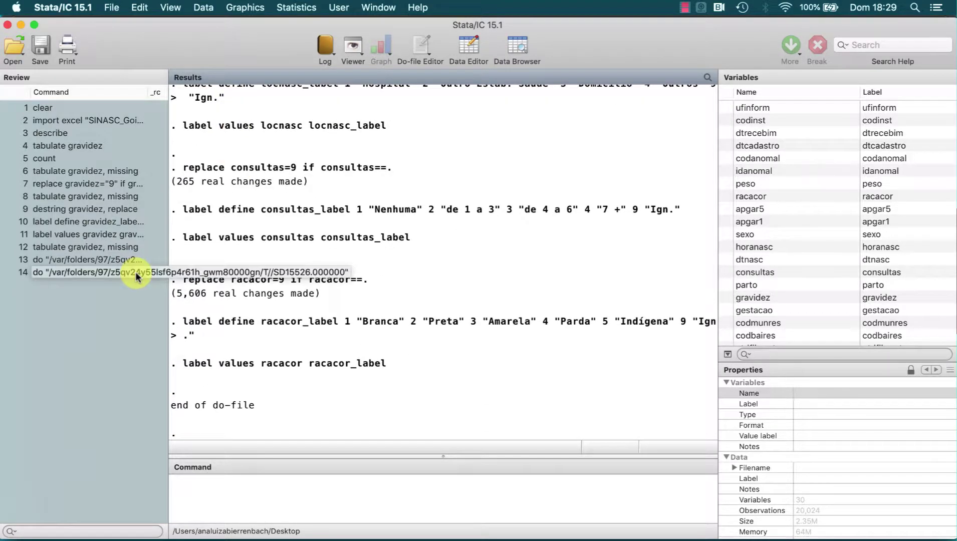
left_click(135, 272)
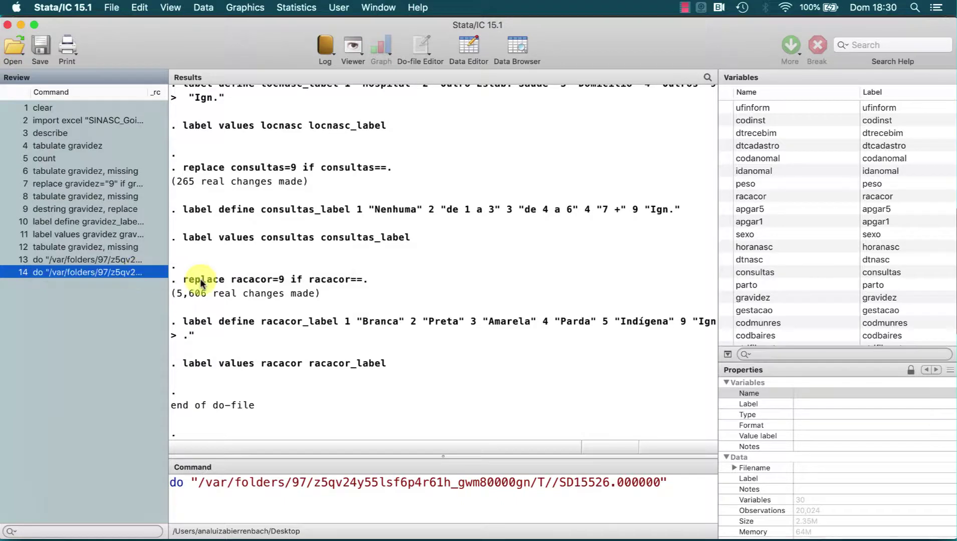
key("super+Tab")
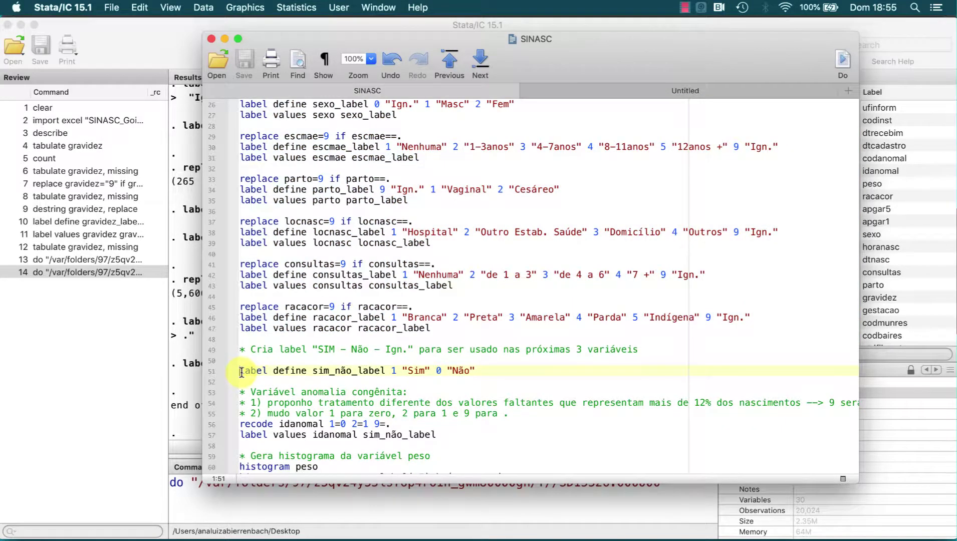
- Examine the sim_não_label definition and the idanomal recode and labelling lines in the SINASC do-file
triple_click(241, 371)
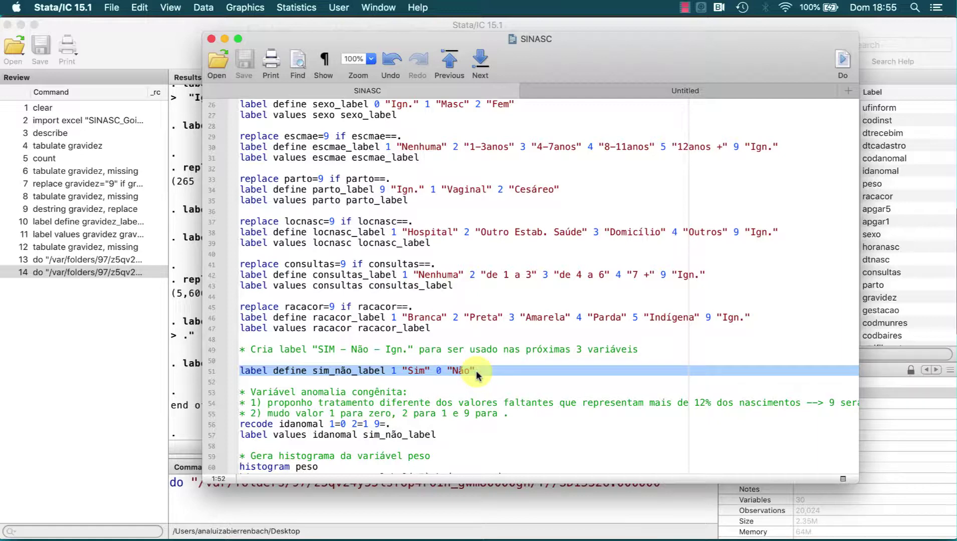
scroll(476, 373, "down", 3)
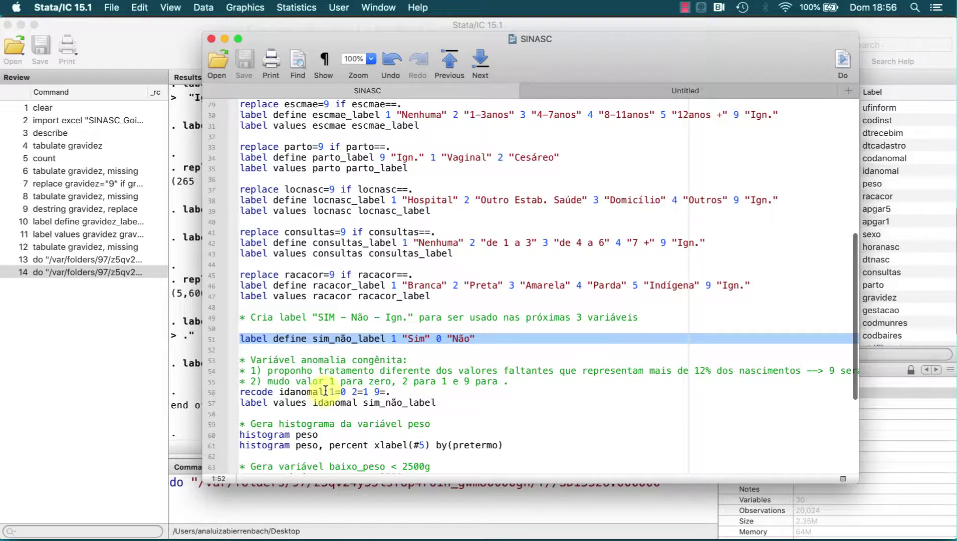
left_click_drag(323, 392, 296, 403)
left_click(297, 410)
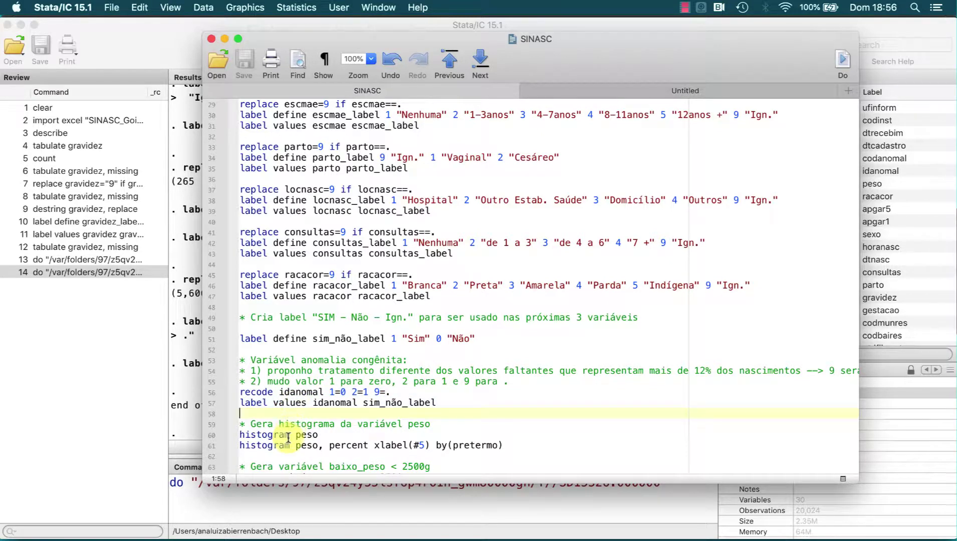
- Insert the line "tabulate idanomal, missing" directly above the recode idanomal command
left_click(537, 382)
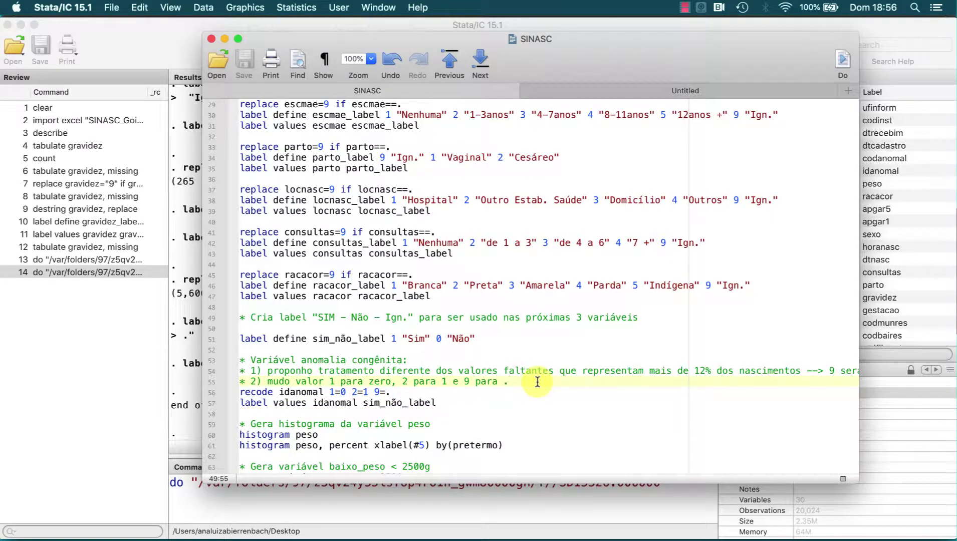
key("Return")
type("tab")
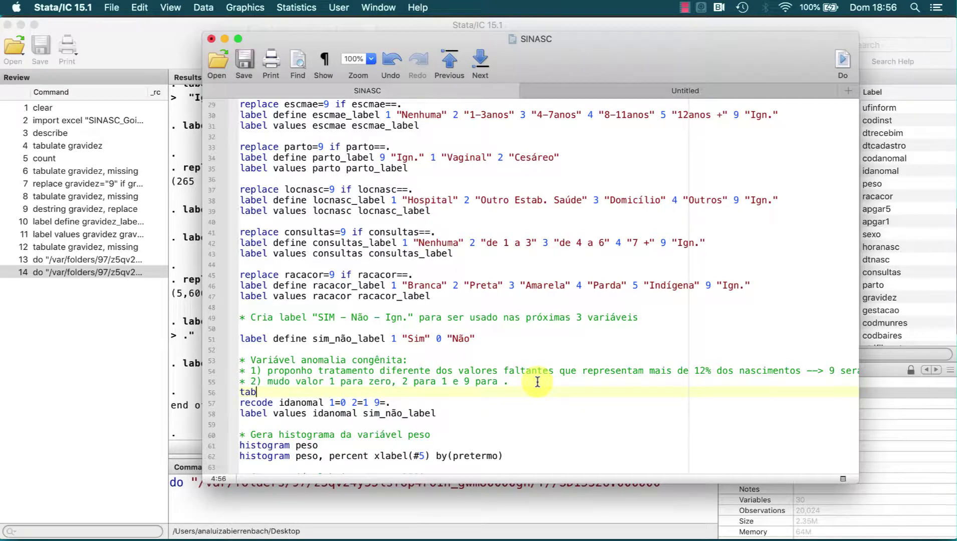
type("ulate idanoma")
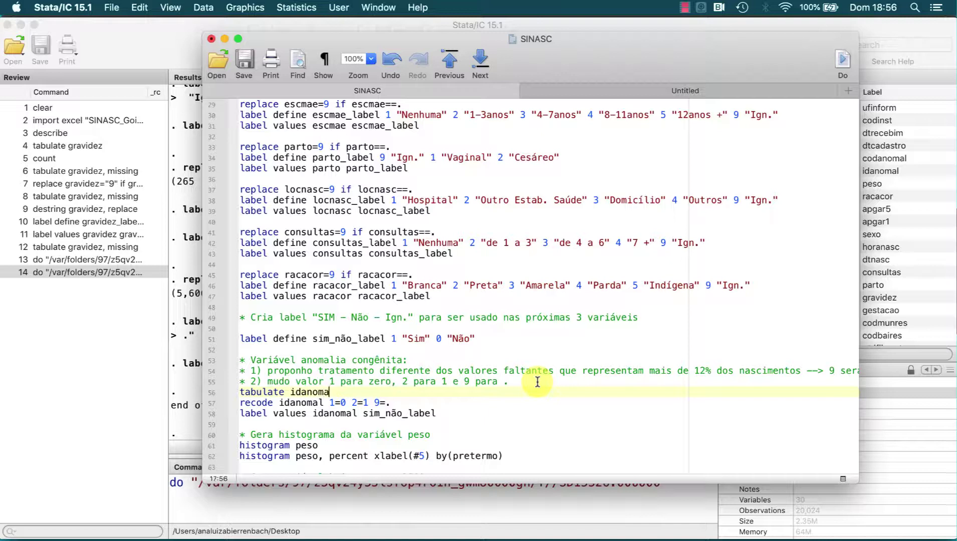
type("l, missing")
- Run only the "tabulate idanomal, missing" line and check its frequency table
left_click_drag(407, 394, 331, 394)
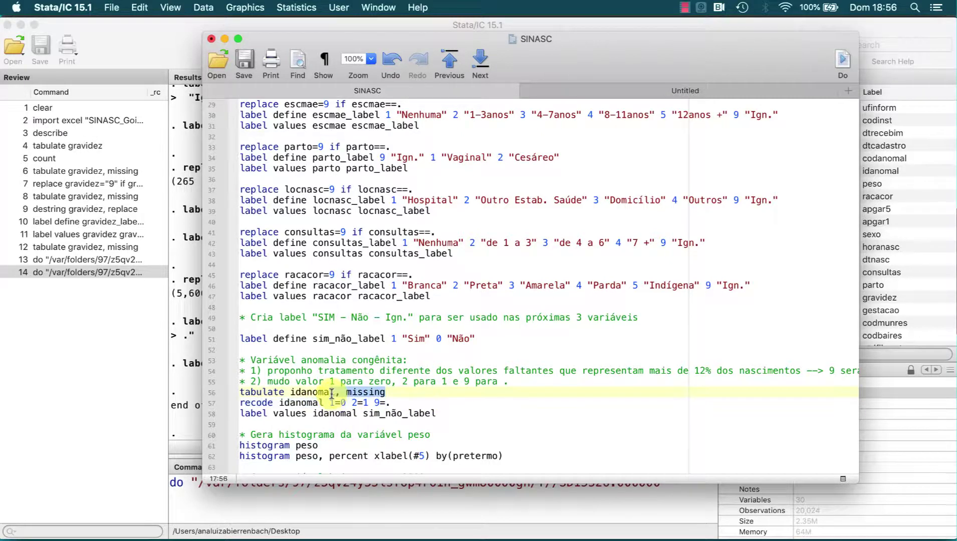
left_click(843, 61)
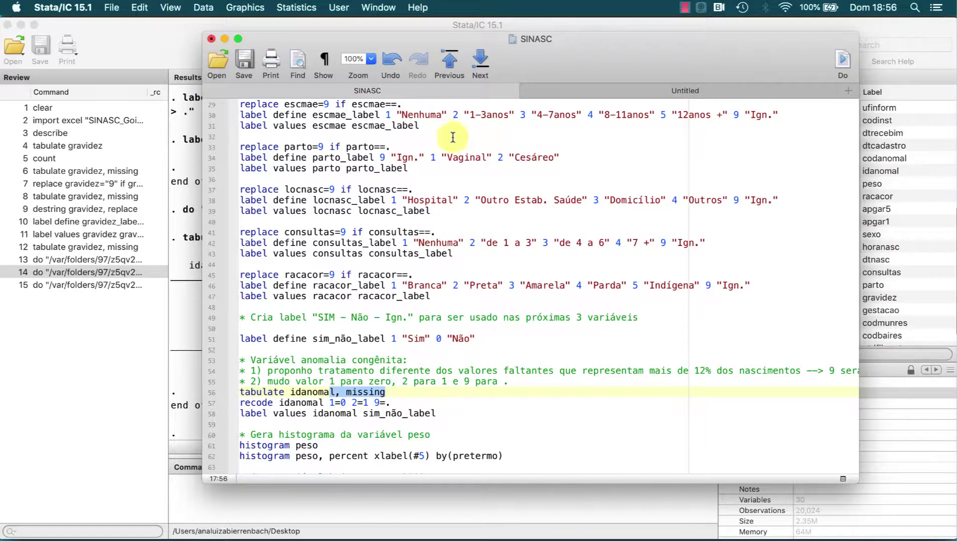
left_click(187, 211)
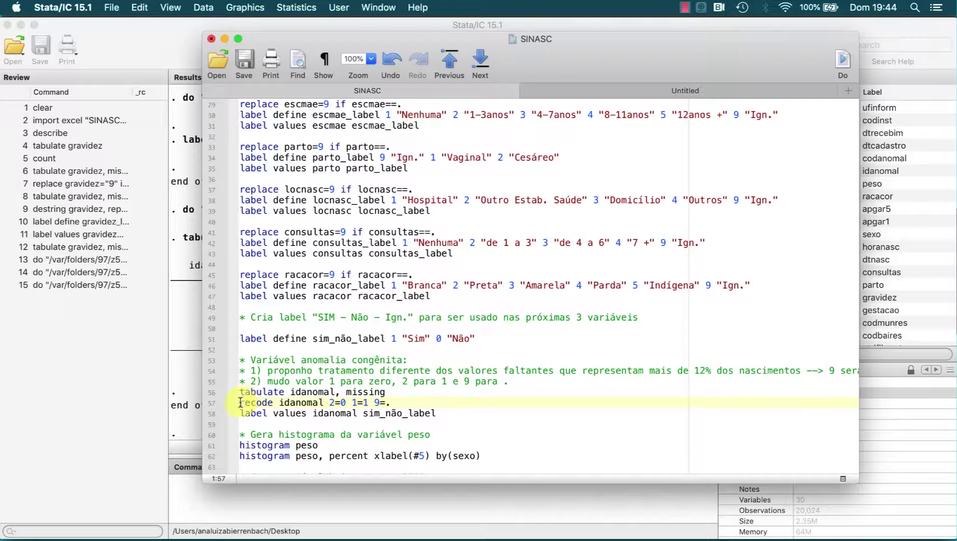
- Remove the redundant 1=1 rule from the recode idanomal command, leaving "recode idanomal 2=0 9=."
left_click_drag(239, 403, 276, 402)
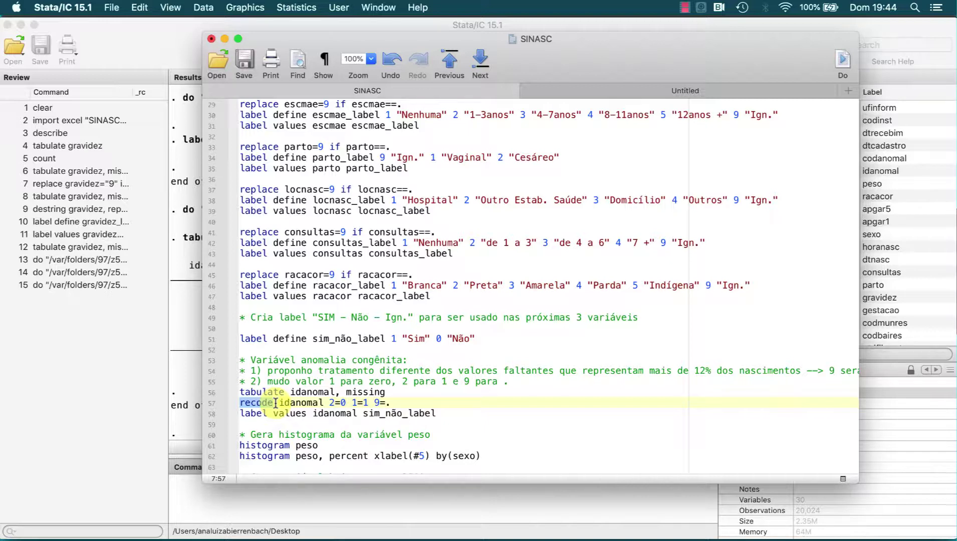
left_click_drag(279, 403, 323, 403)
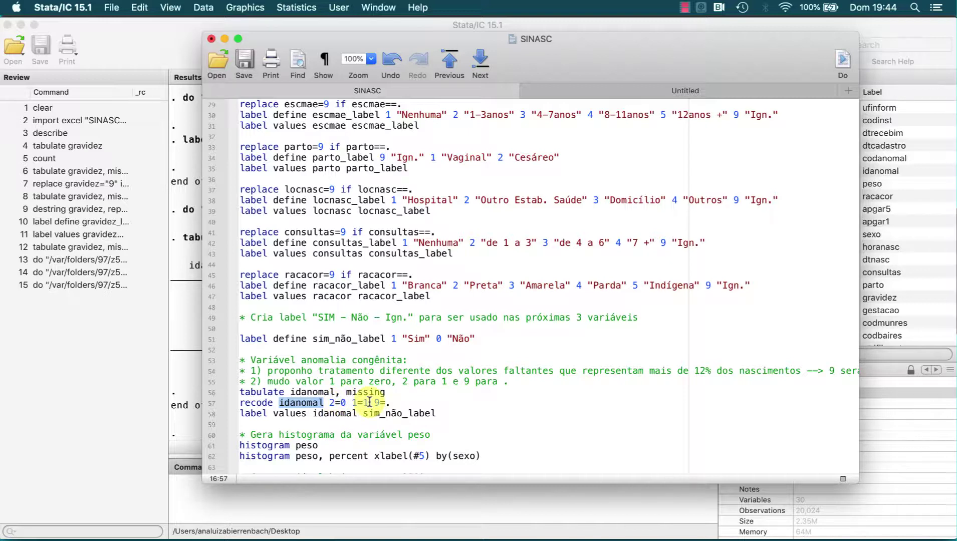
left_click_drag(369, 402, 348, 402)
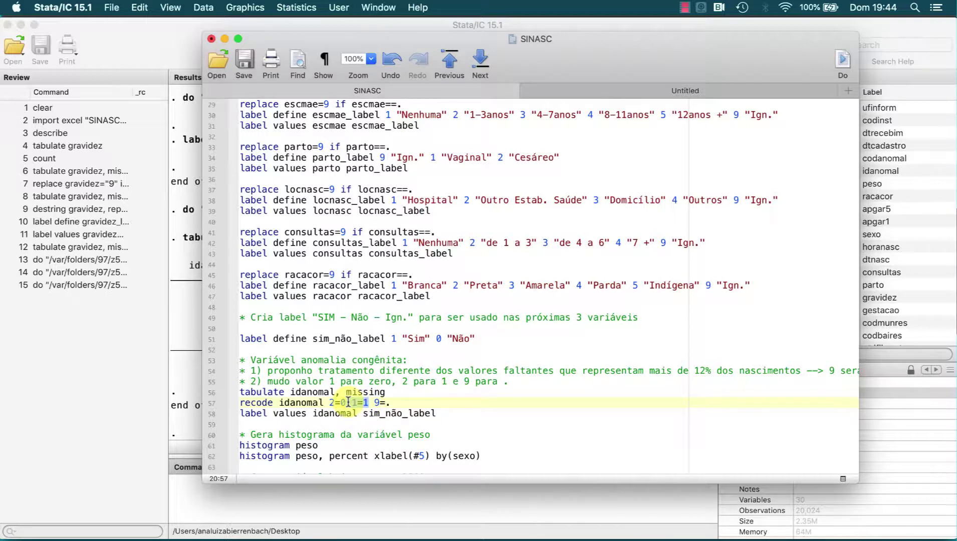
key("BackSpace")
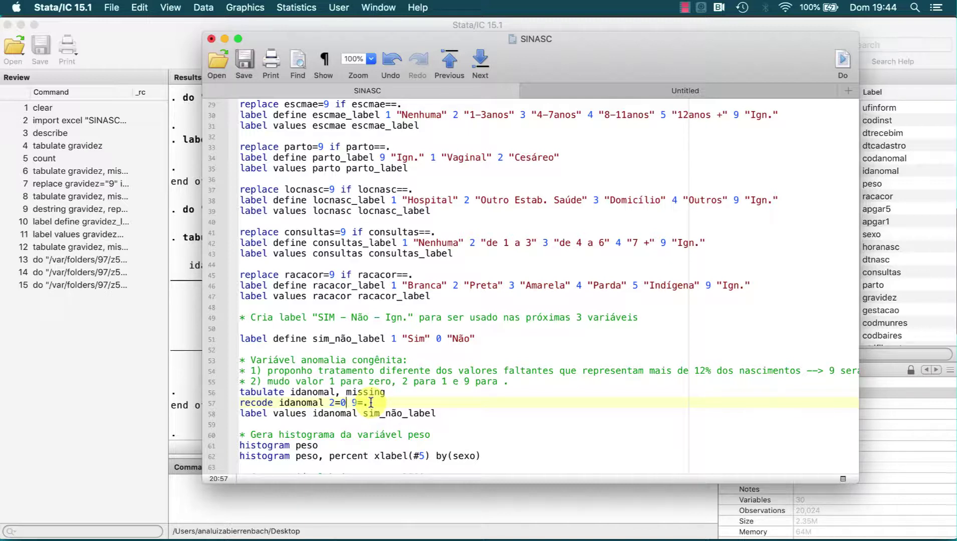
- Run the do-file line "recode idanomal 2=0 9=." and the line assigning sim_não_label to idanomal, one at a time
left_click_drag(371, 403, 352, 402)
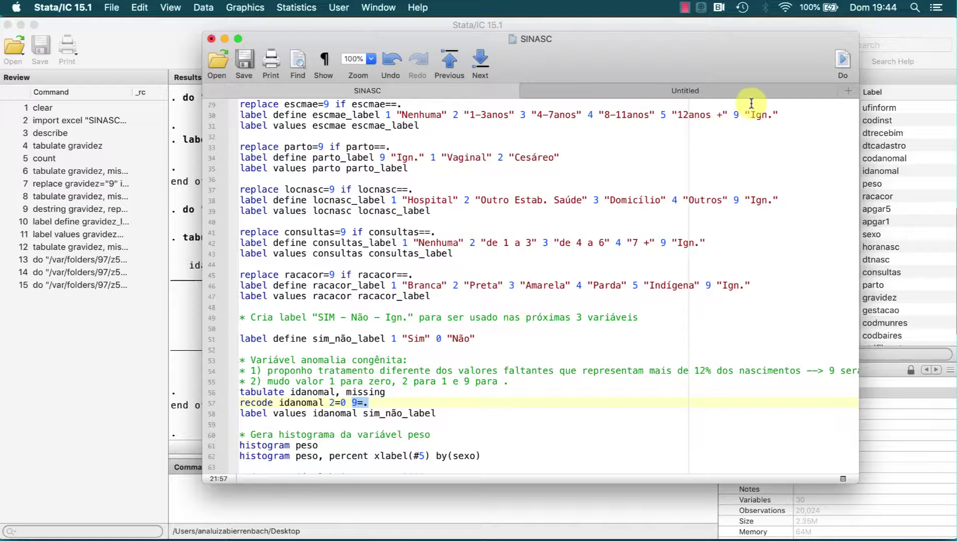
left_click(843, 60)
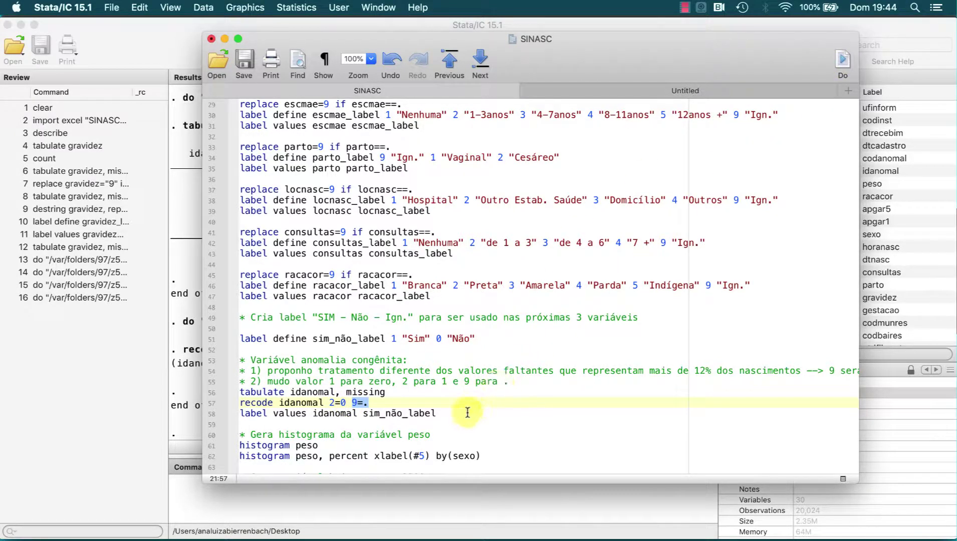
left_click_drag(437, 413, 387, 413)
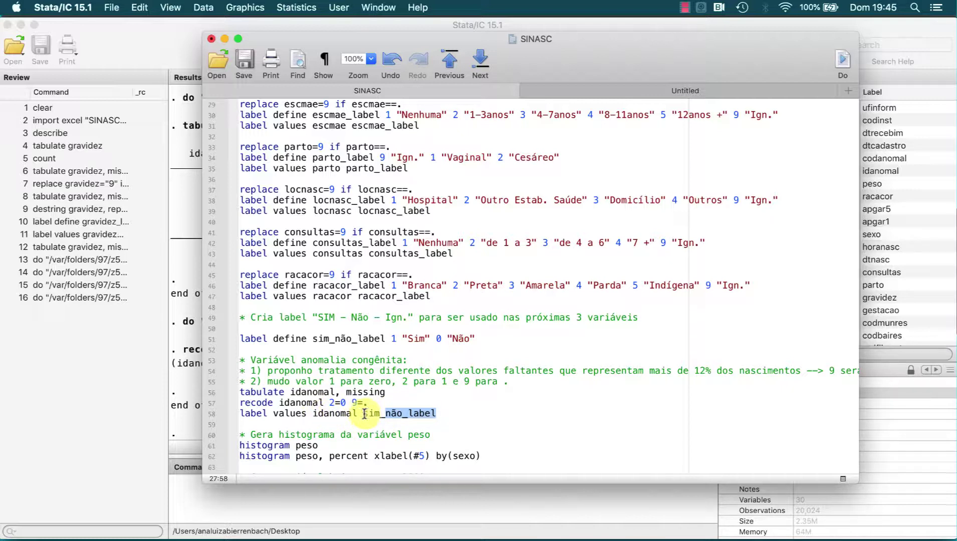
left_click_drag(363, 413, 437, 413)
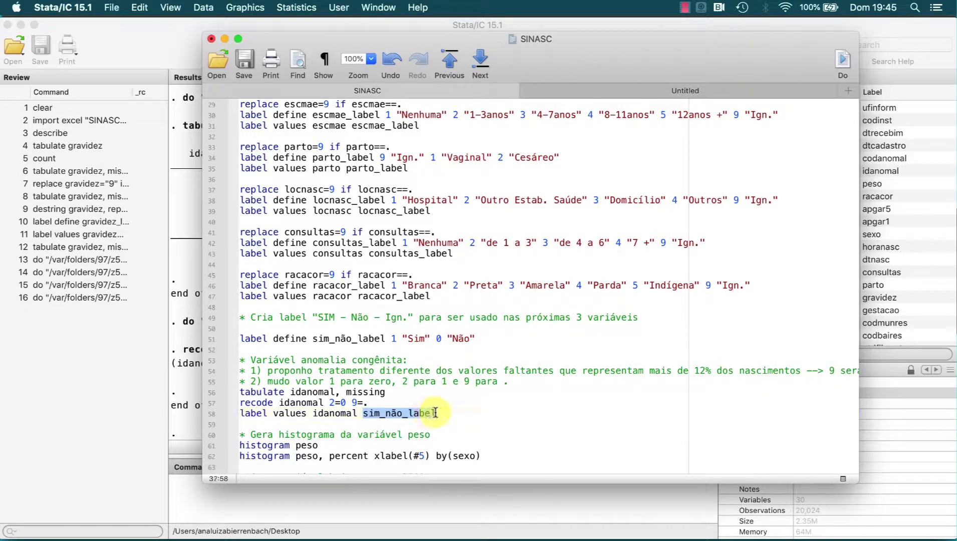
left_click(842, 65)
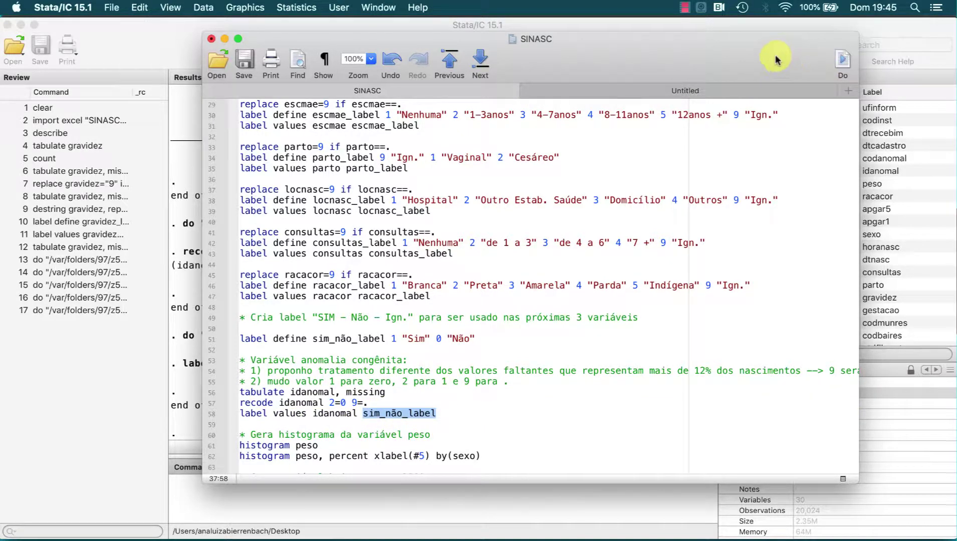
- Browse the dataset to check the idanomal codes and the other variables' value labels, closing the browser and returning to the SINASC do-file
left_click(649, 29)
left_click(519, 45)
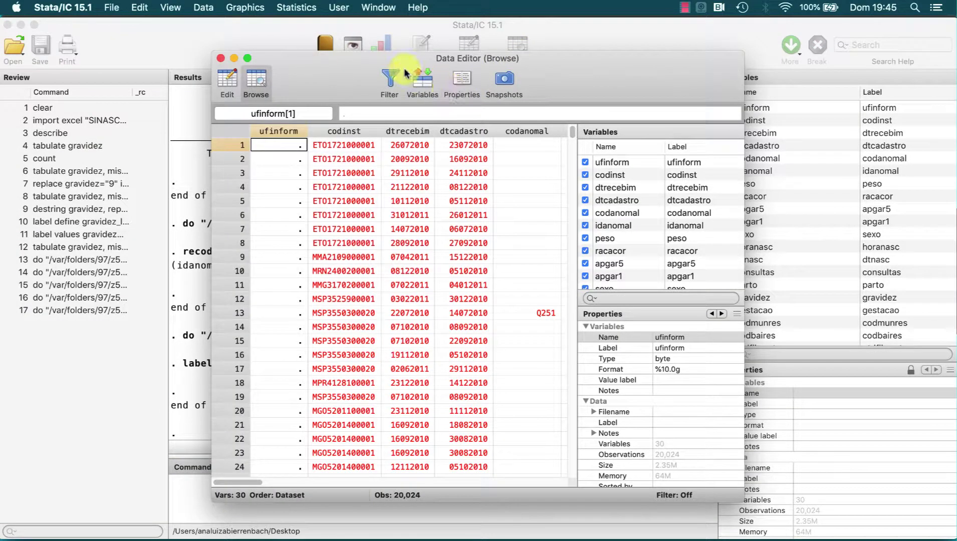
left_click_drag(374, 58, 361, 60)
left_click_drag(199, 88, 70, 103)
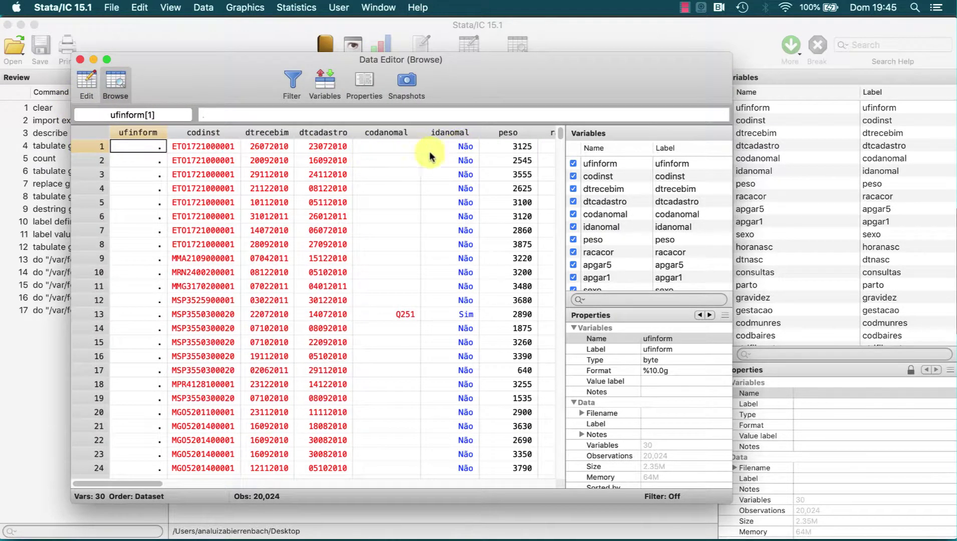
left_click(466, 146)
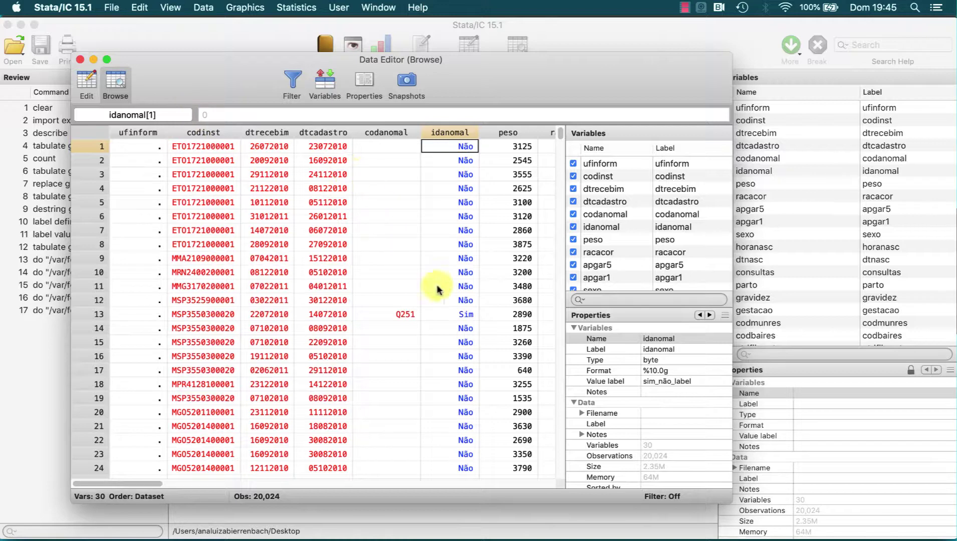
left_click(458, 316)
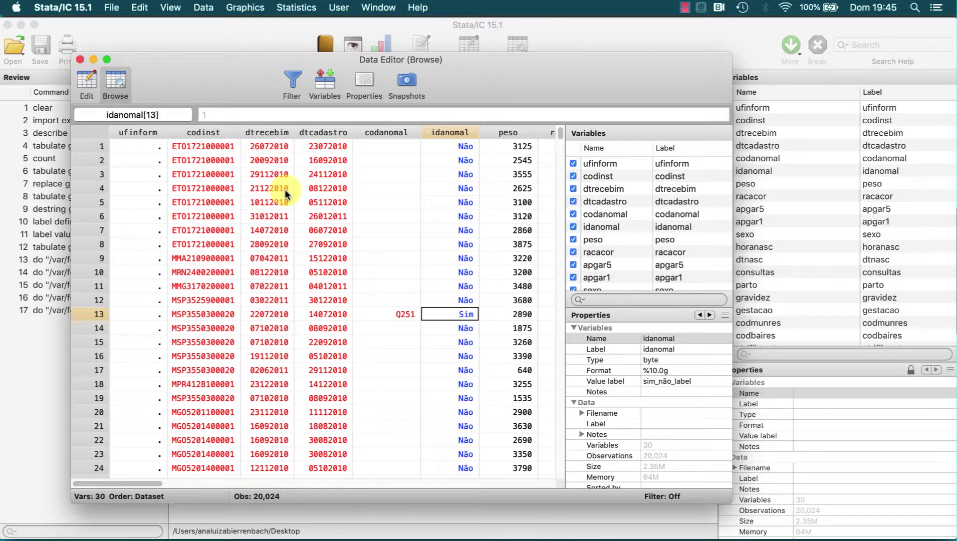
scroll(285, 190, "right", 3)
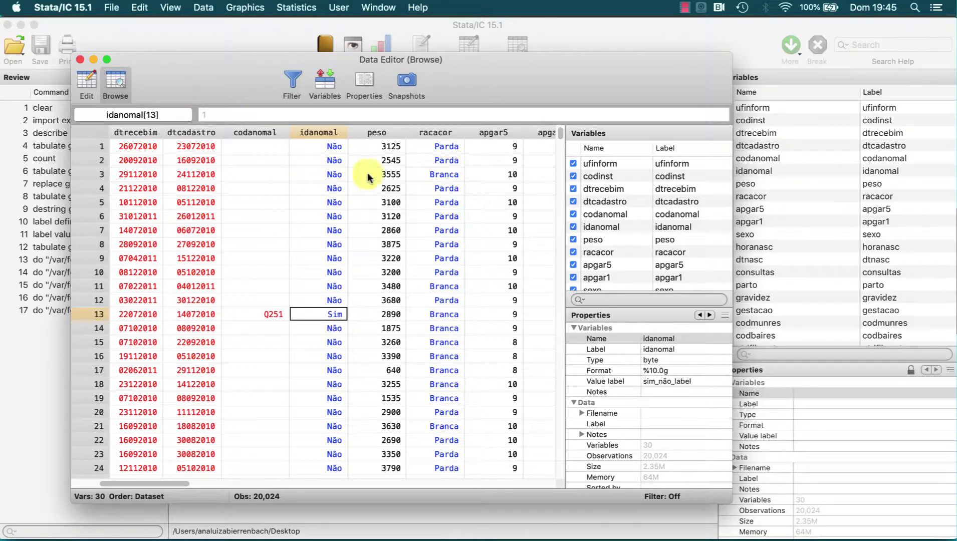
scroll(430, 143, "right", 5)
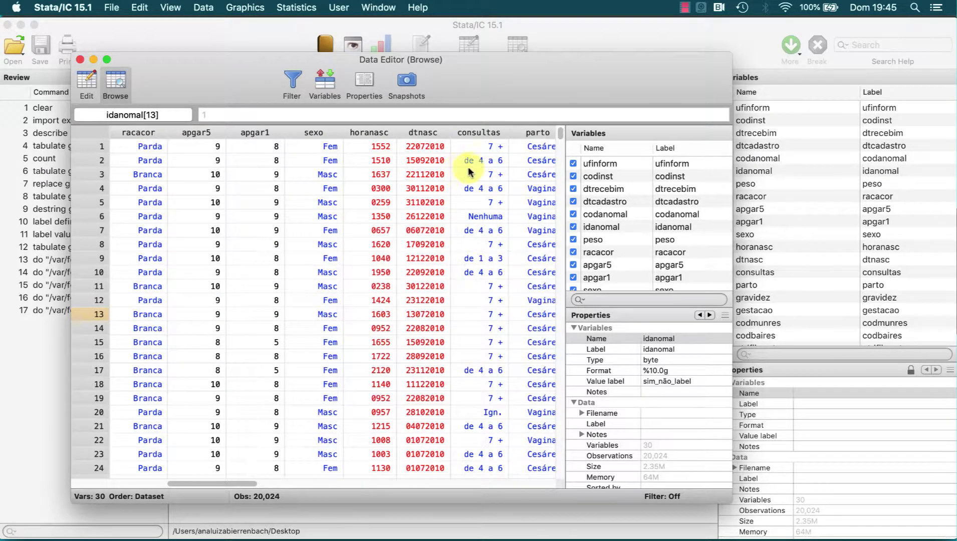
scroll(486, 161, "right", 1)
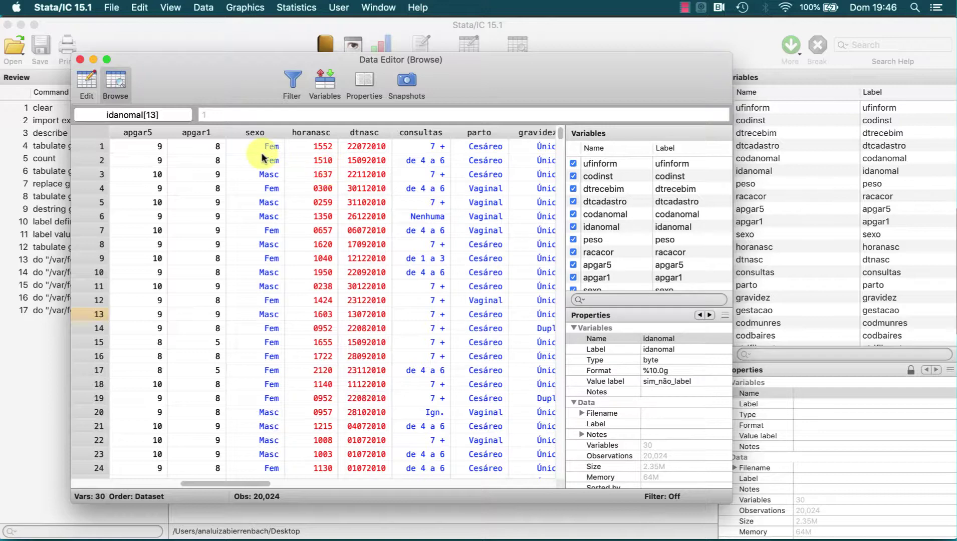
left_click(80, 60)
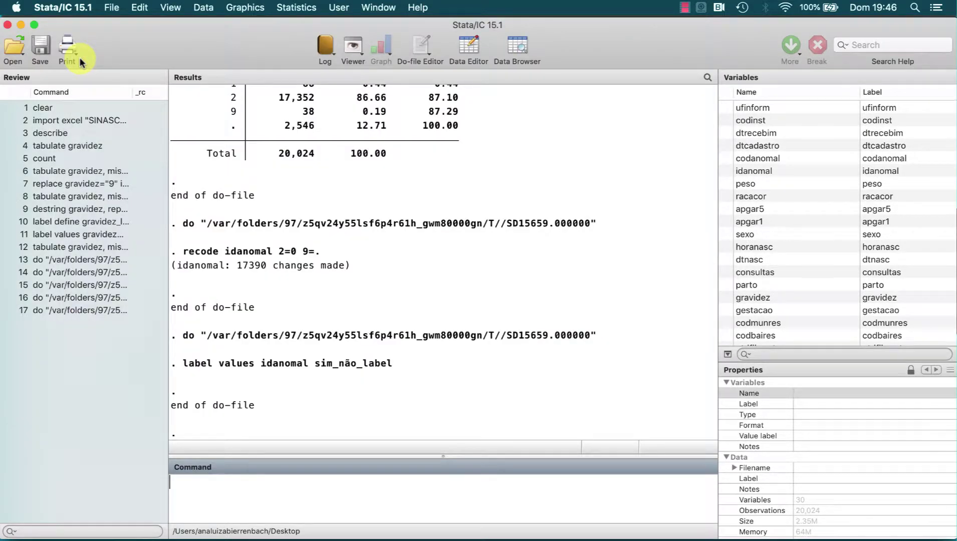
key("super+grave")
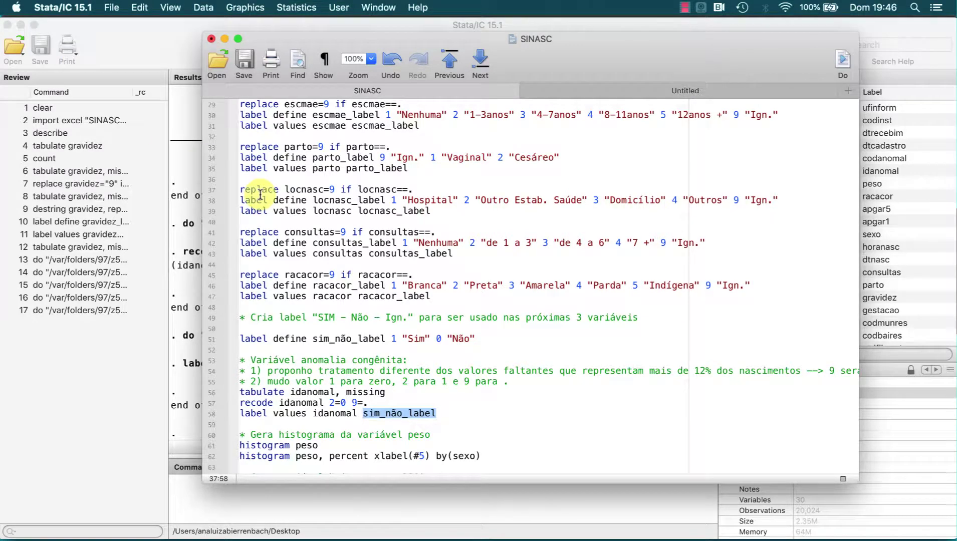
- Using the histogram dialog, plot peso as continuous data with the Y axis in percent, keeping the dialog open
scroll(258, 194, "down", 3)
scroll(260, 195, "down", 1)
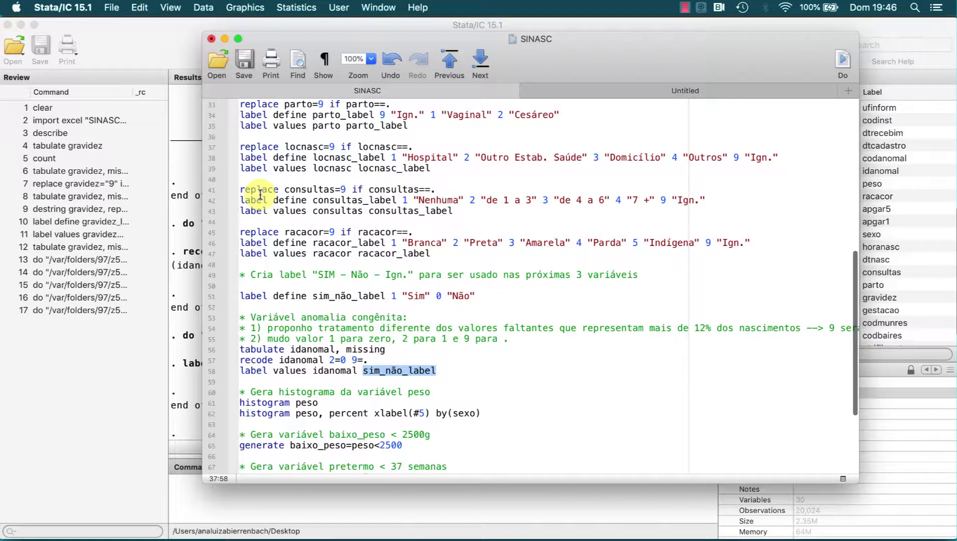
scroll(260, 194, "down", 6)
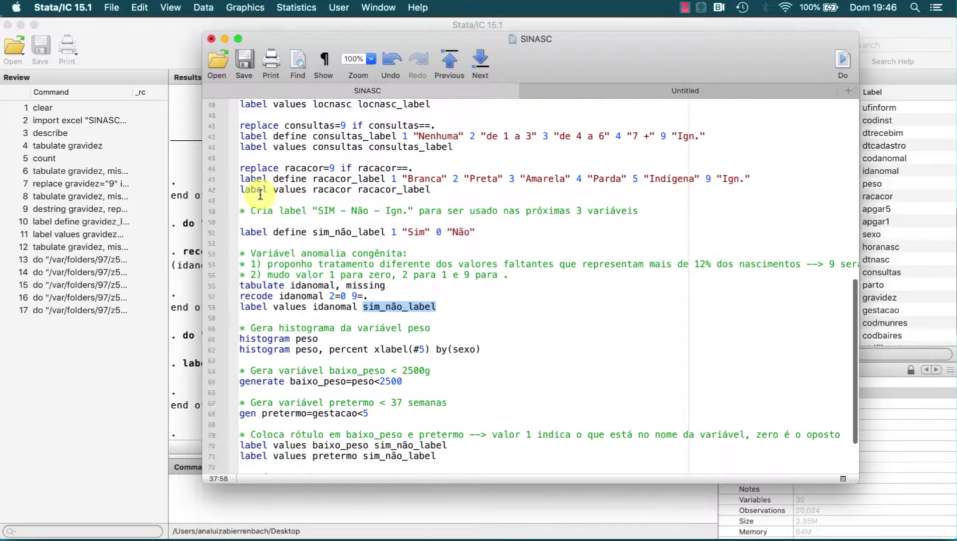
scroll(260, 195, "down", 6)
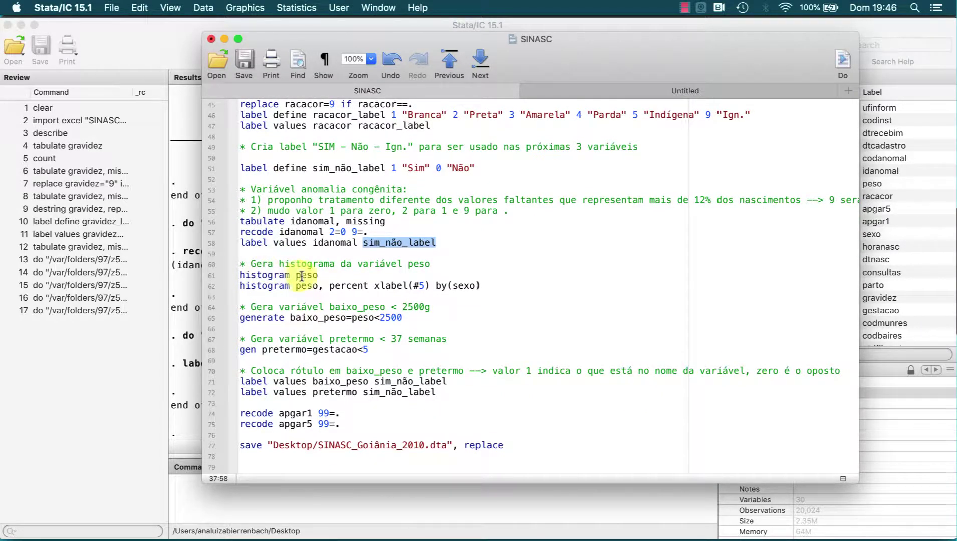
left_click_drag(320, 275, 254, 273)
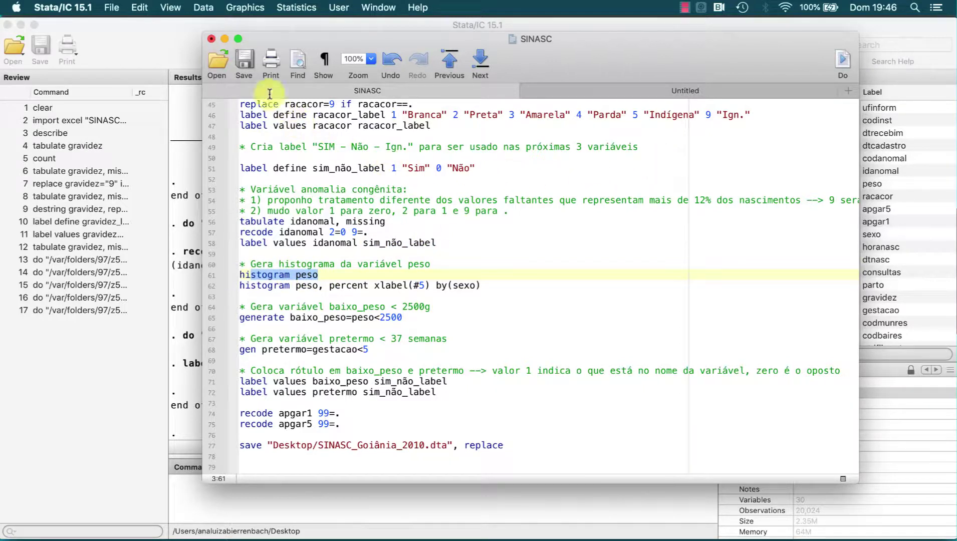
left_click(210, 13)
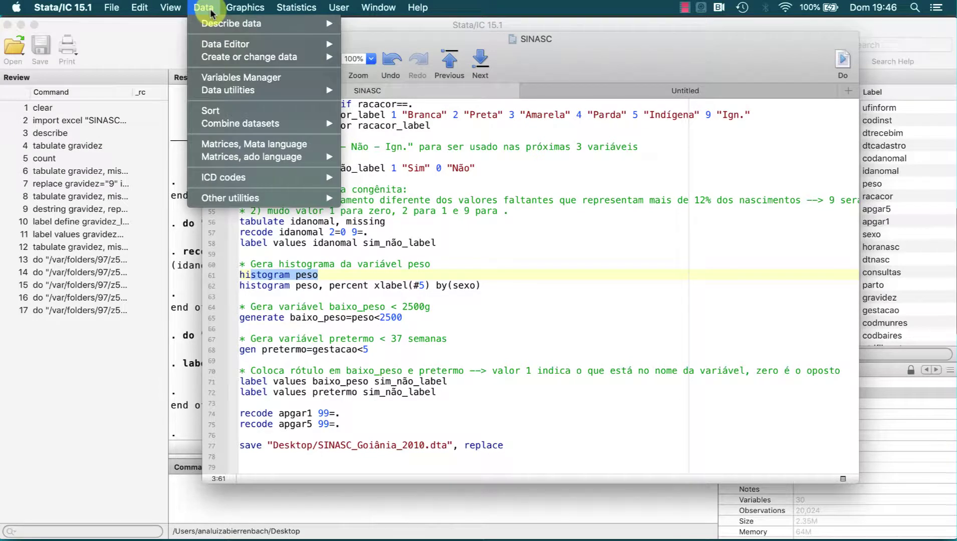
mouse_move(223, 12)
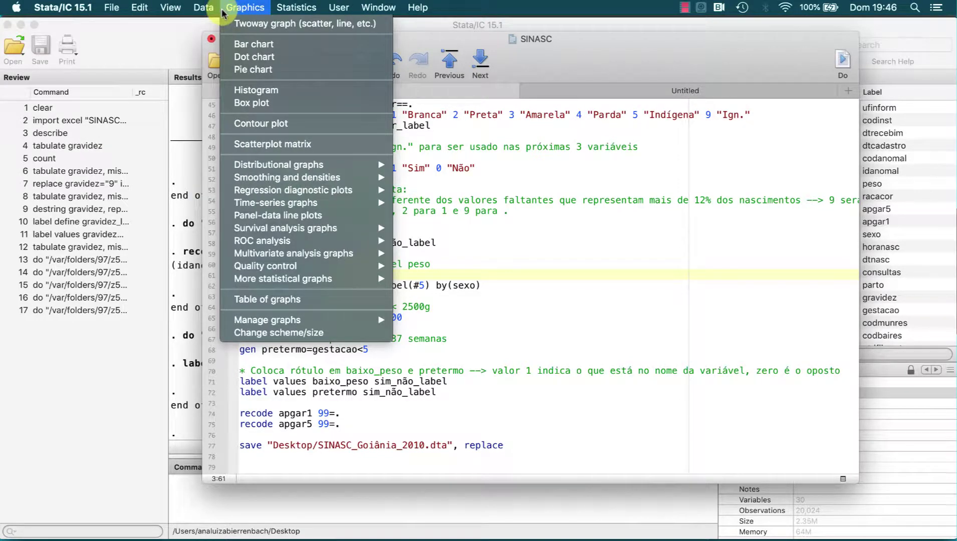
left_click(257, 92)
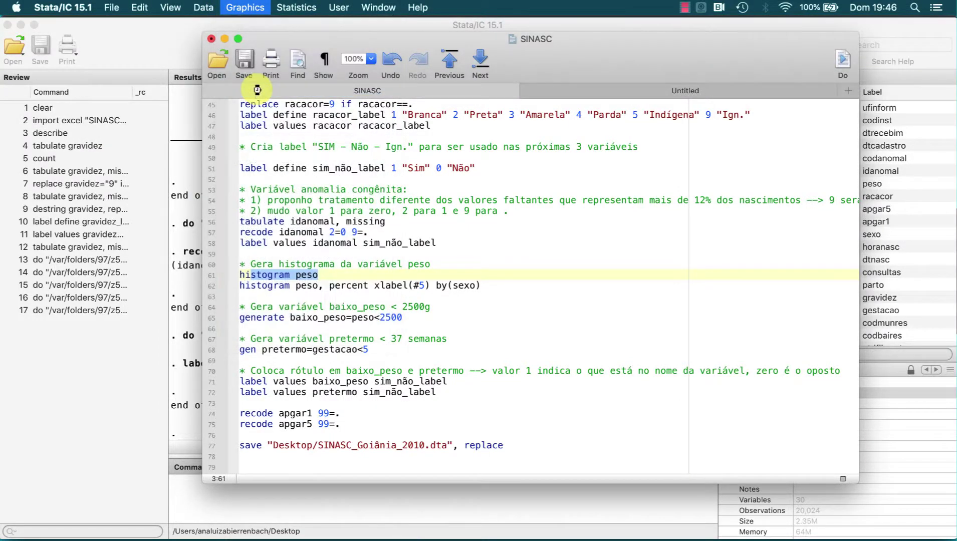
left_click(372, 124)
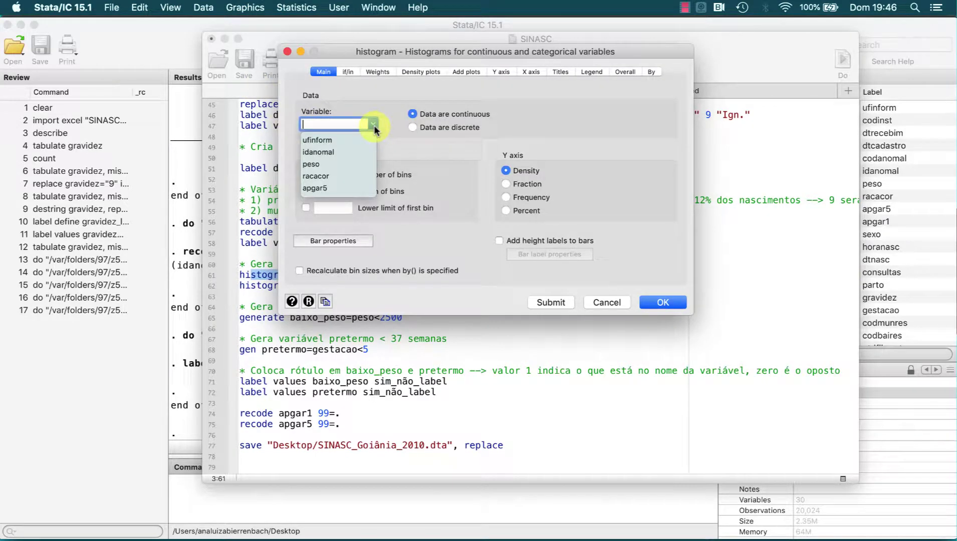
left_click(350, 164)
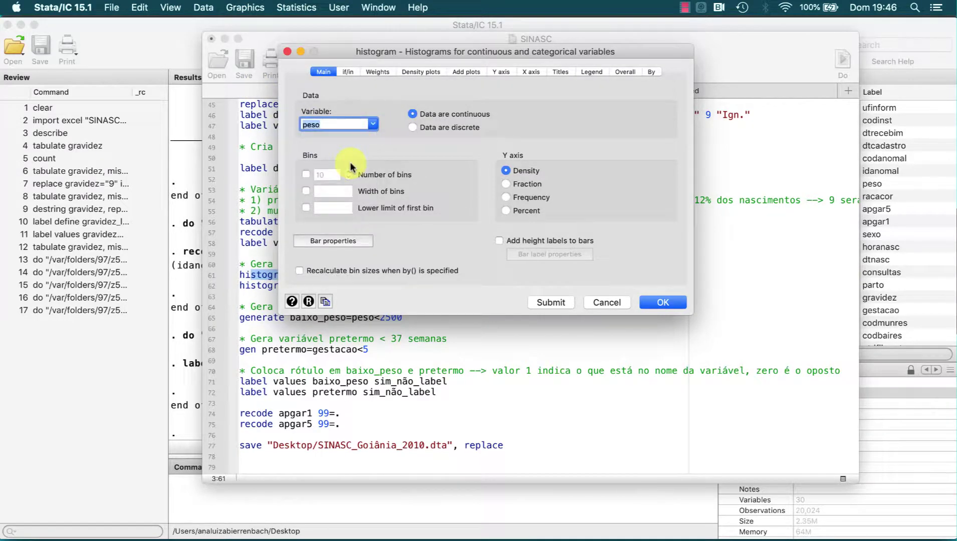
left_click(507, 211)
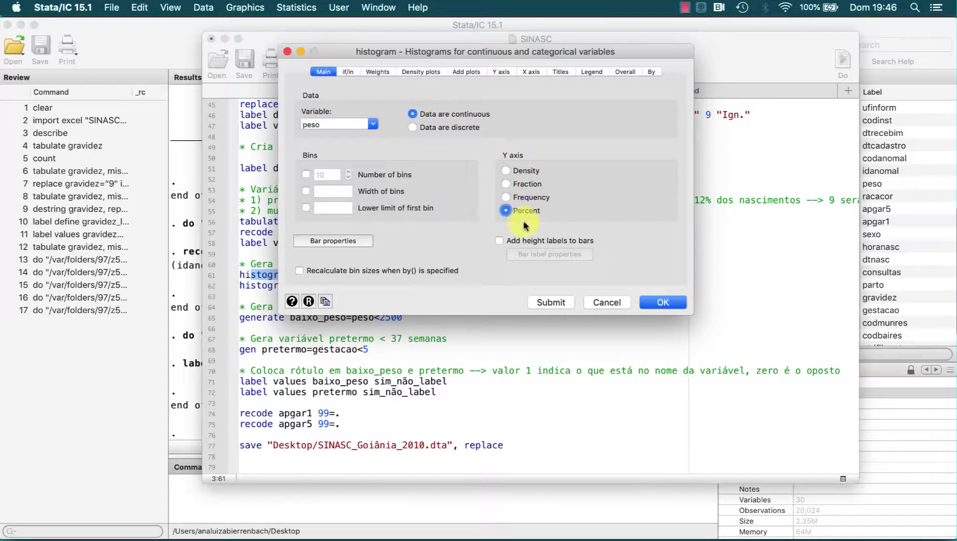
left_click(554, 302)
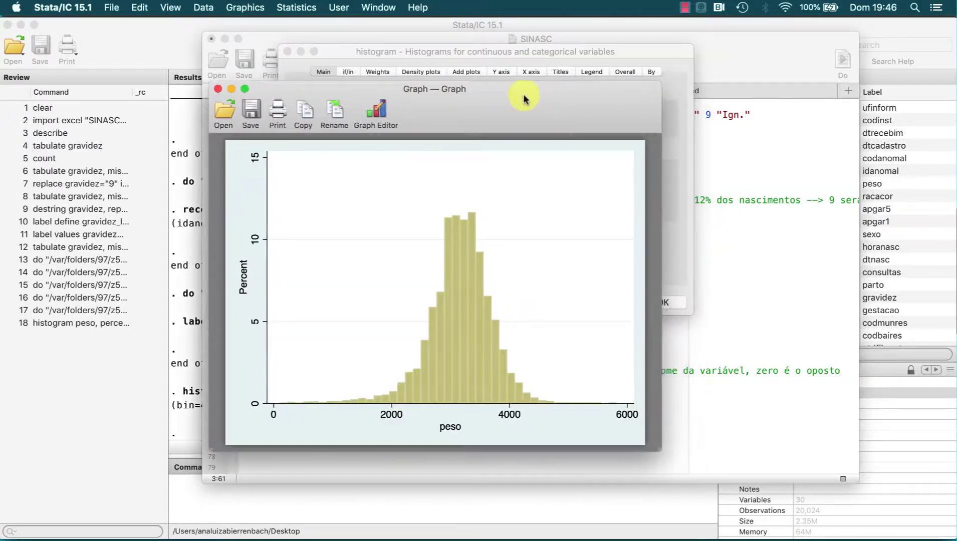
- Redraw the peso histogram with a normal-density plot added, and close the graph and the histogram dialog
left_click_drag(513, 102, 343, 100)
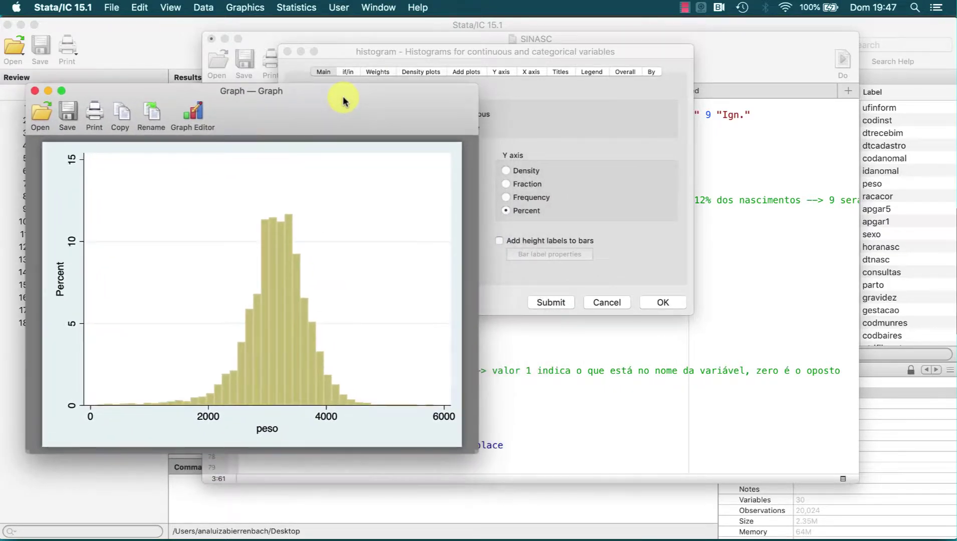
left_click_drag(441, 52, 660, 90)
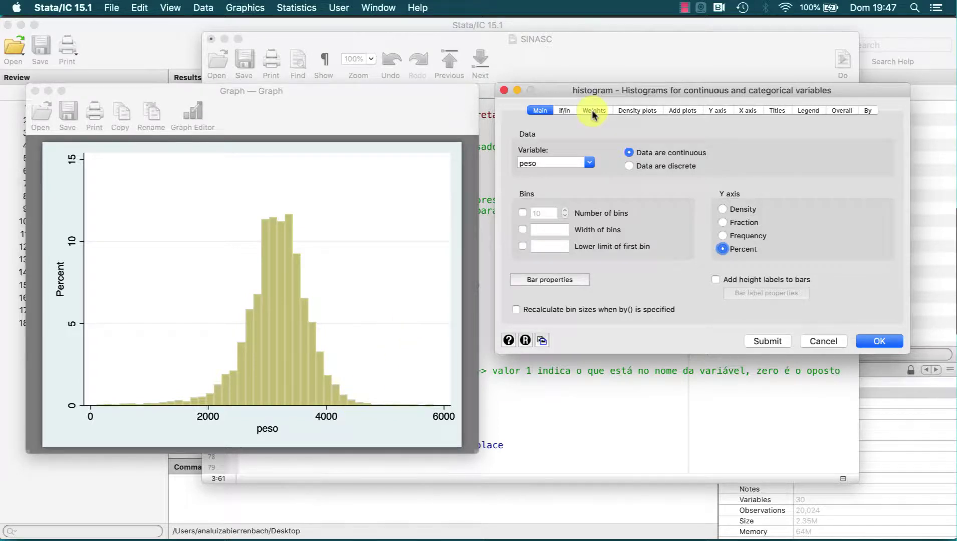
left_click(636, 110)
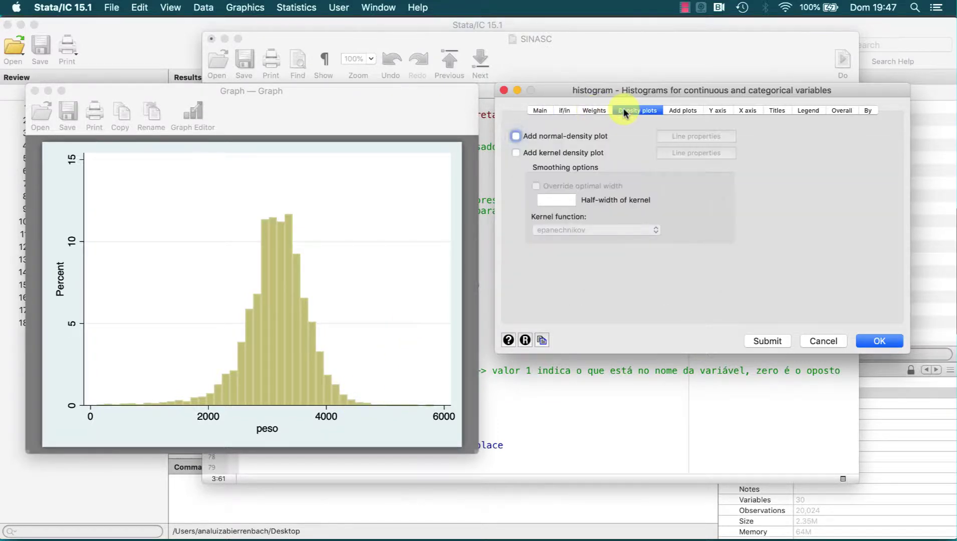
left_click(544, 135)
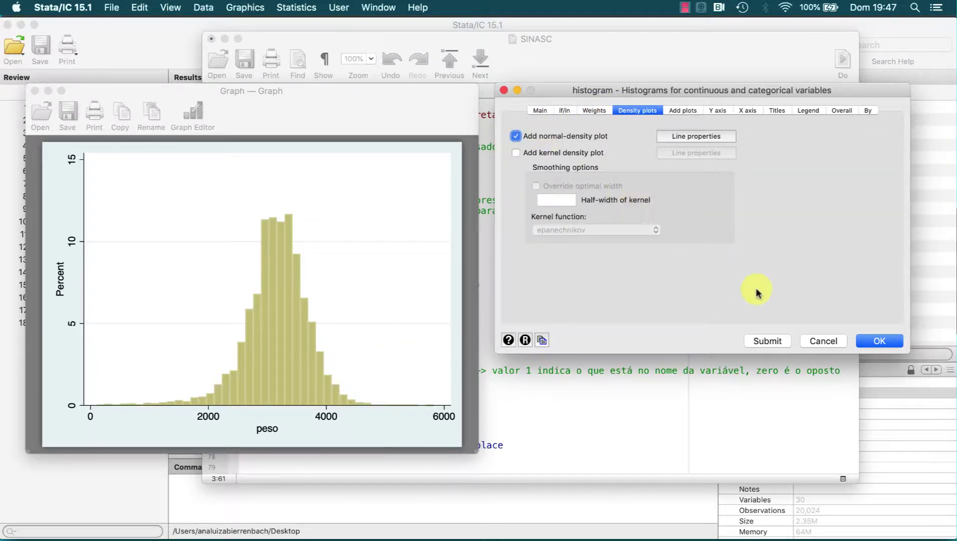
left_click(760, 340)
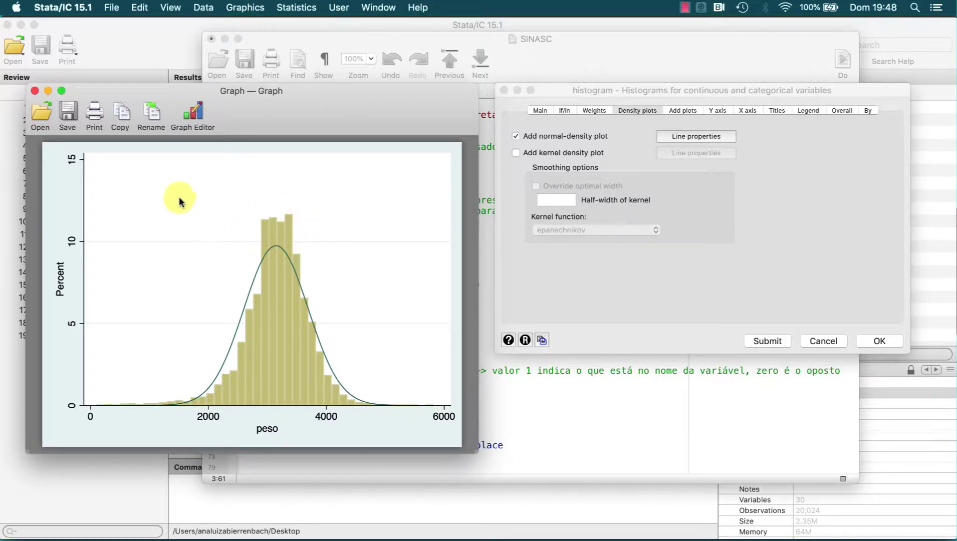
left_click(35, 90)
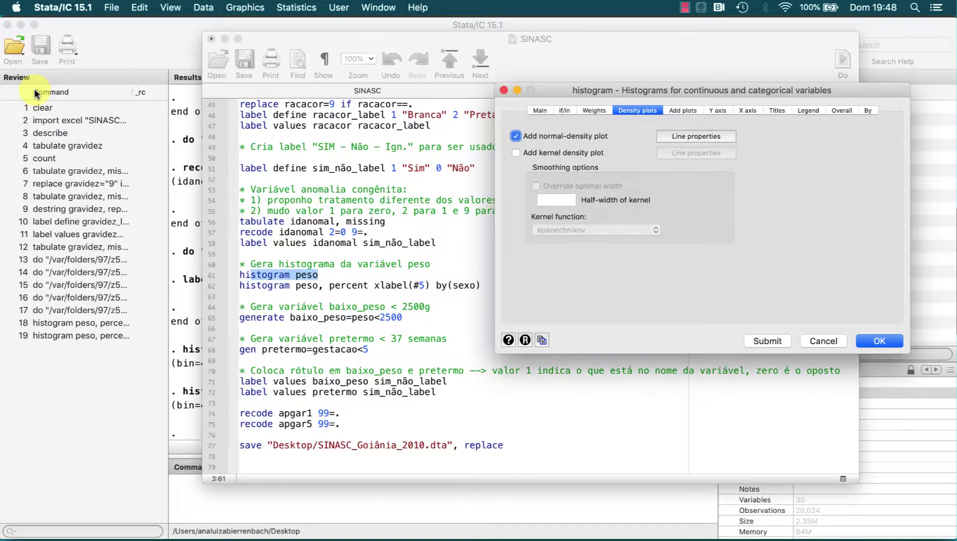
left_click(504, 90)
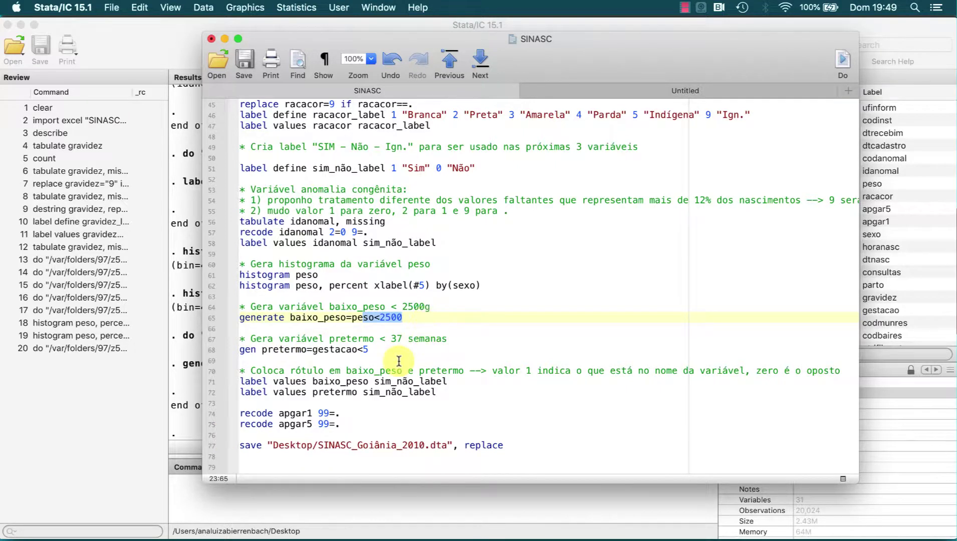
- Run "tabulate baixo_peso, missing" as a direct command to get the frequency table of the low-birth-weight variable
left_click(344, 498)
type("tabula")
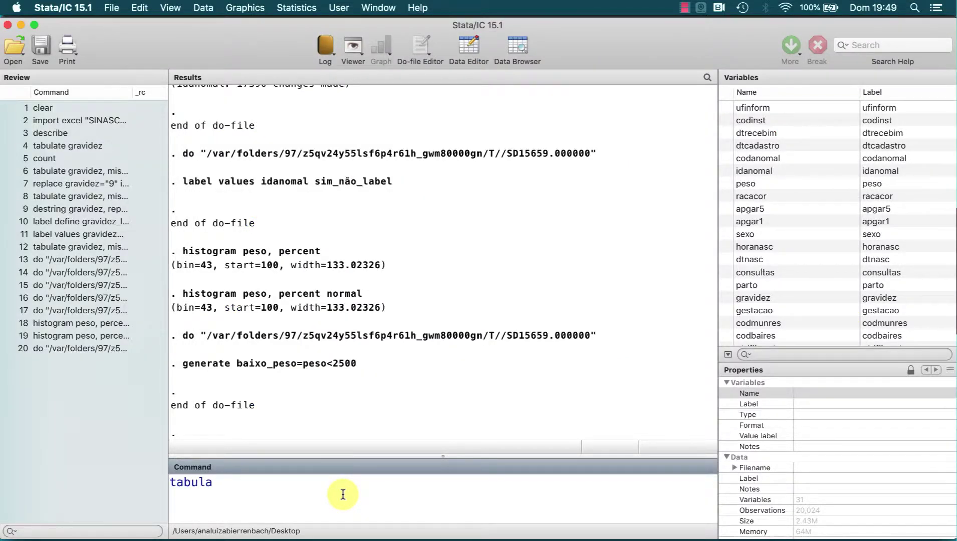
type("te baixo_peso, mi")
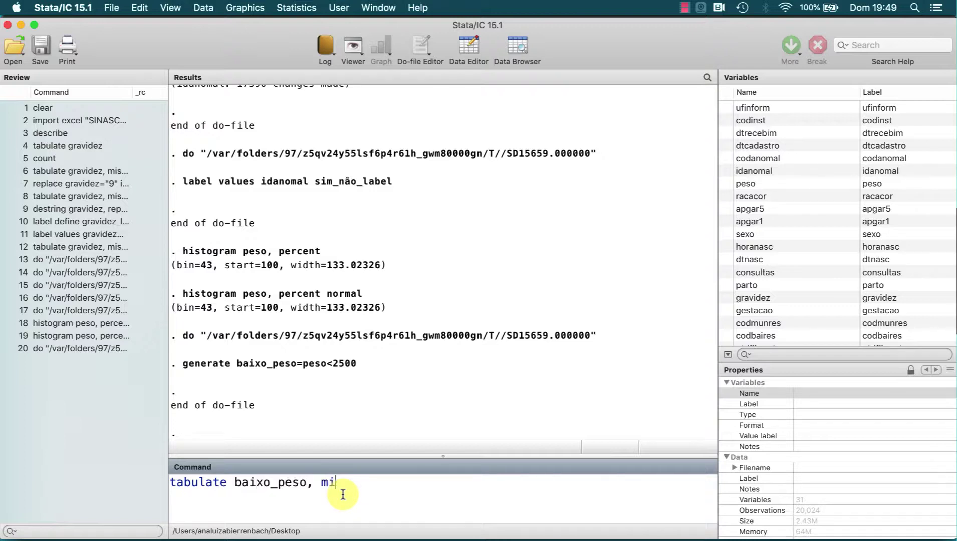
type("ssing")
key("Return")
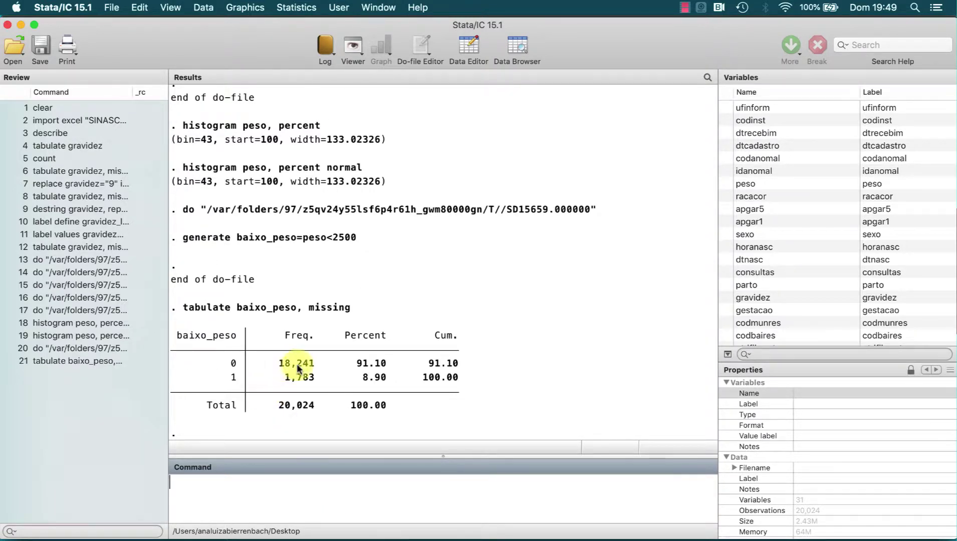
- Examine the baixo_peso frequency table and the gestacao_label category codes in the SINASC do-file
left_click_drag(320, 366, 280, 366)
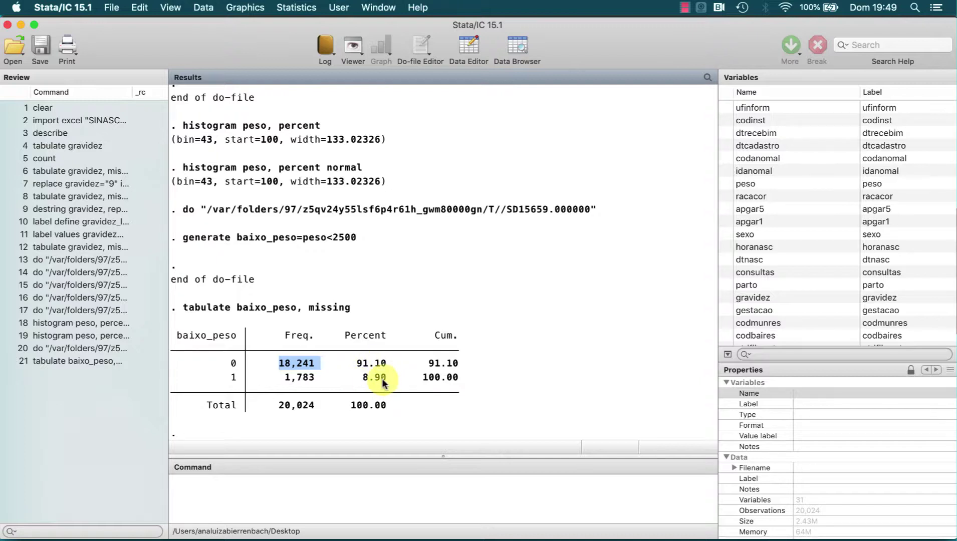
key("super+grave")
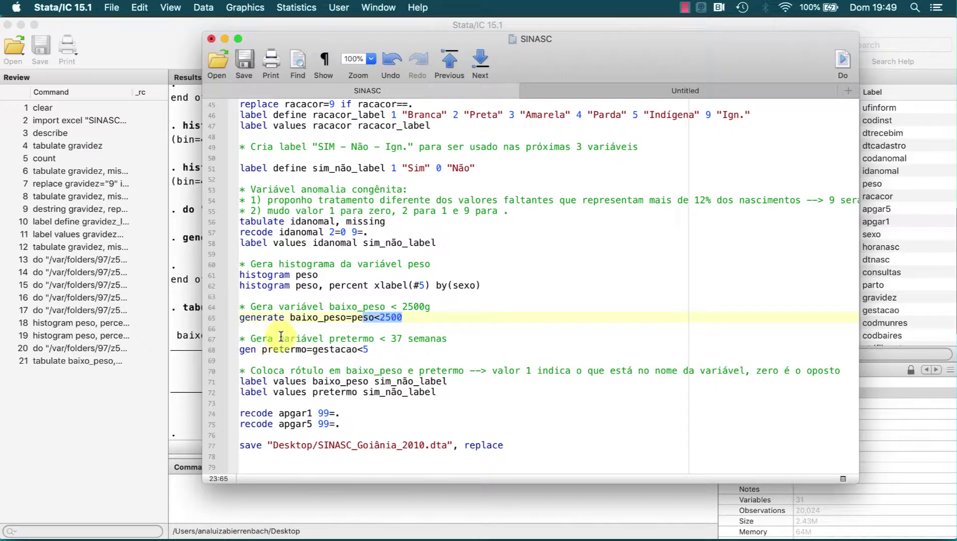
scroll(280, 339, "up", 4)
scroll(291, 334, "up", 8)
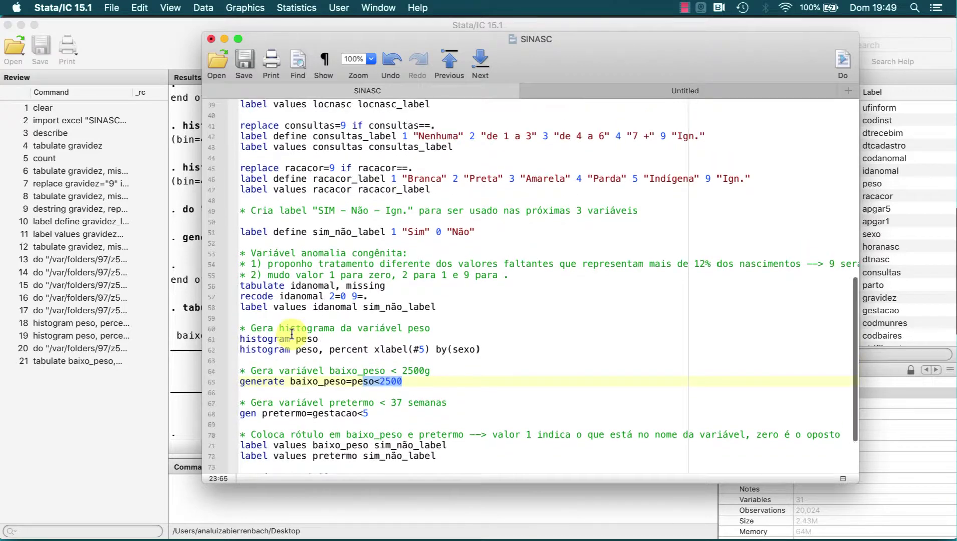
scroll(291, 334, "up", 5)
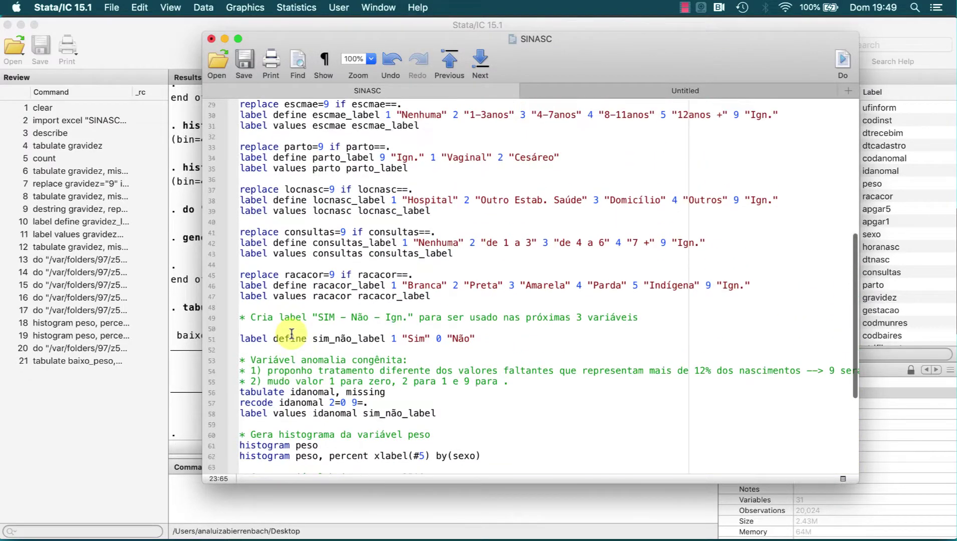
scroll(348, 237, "up", 7)
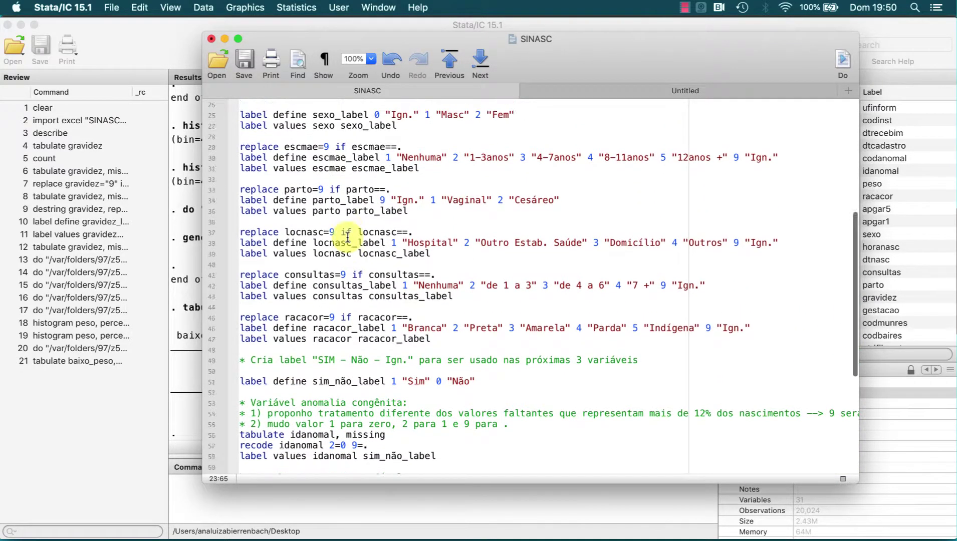
double_click(634, 125)
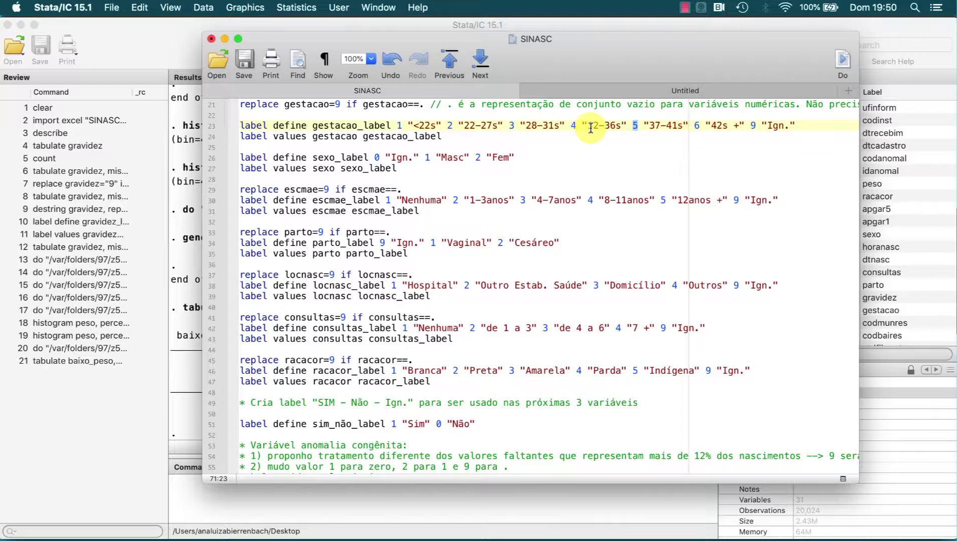
scroll(590, 128, "down", 3)
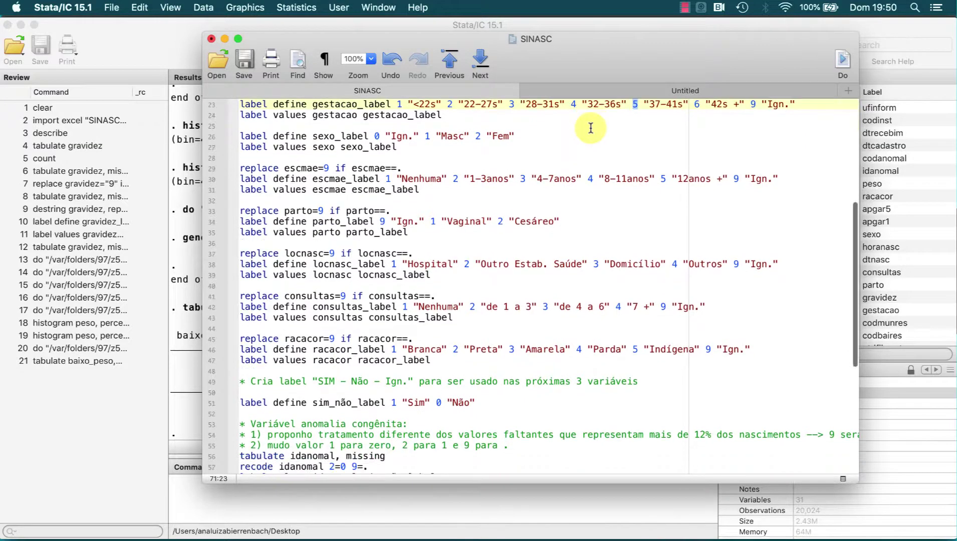
- Run the do-file line "gen pretermo=gestacao<5" to generate the preterm variable for births under 37 weeks
scroll(591, 128, "down", 5)
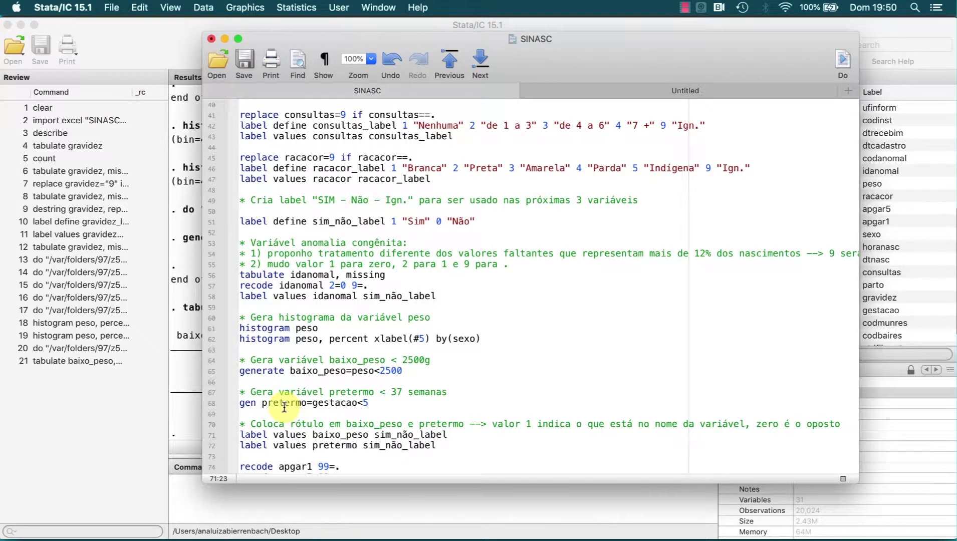
left_click_drag(284, 403, 323, 403)
scroll(642, 276, "down", 2)
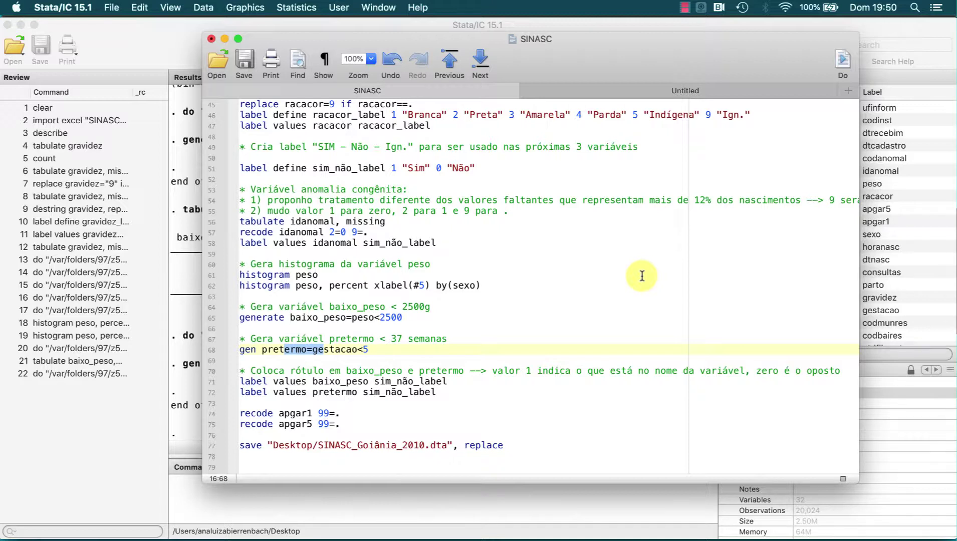
- Run the do-file lines that assign sim_não_label to baixo_peso and pretermo, including their comment
left_click_drag(453, 357, 455, 393)
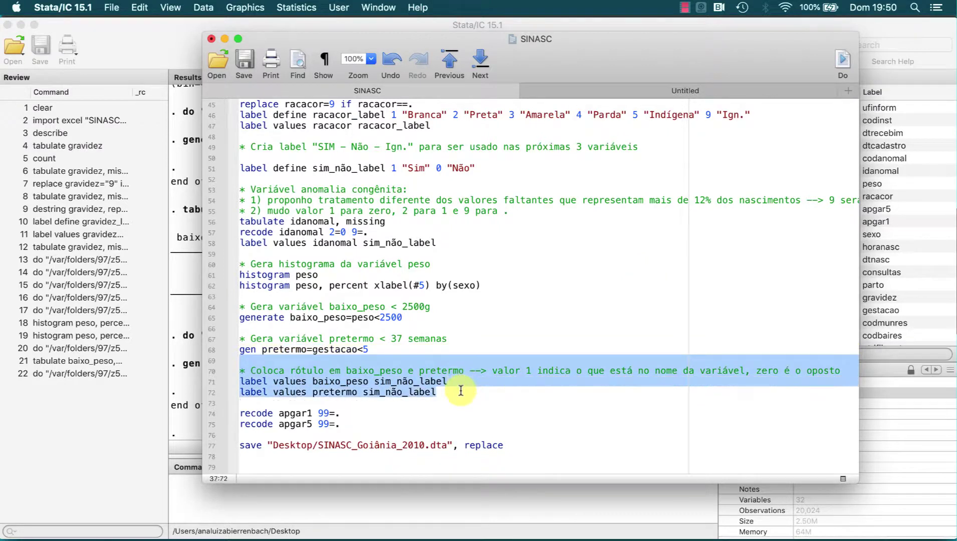
left_click(842, 61)
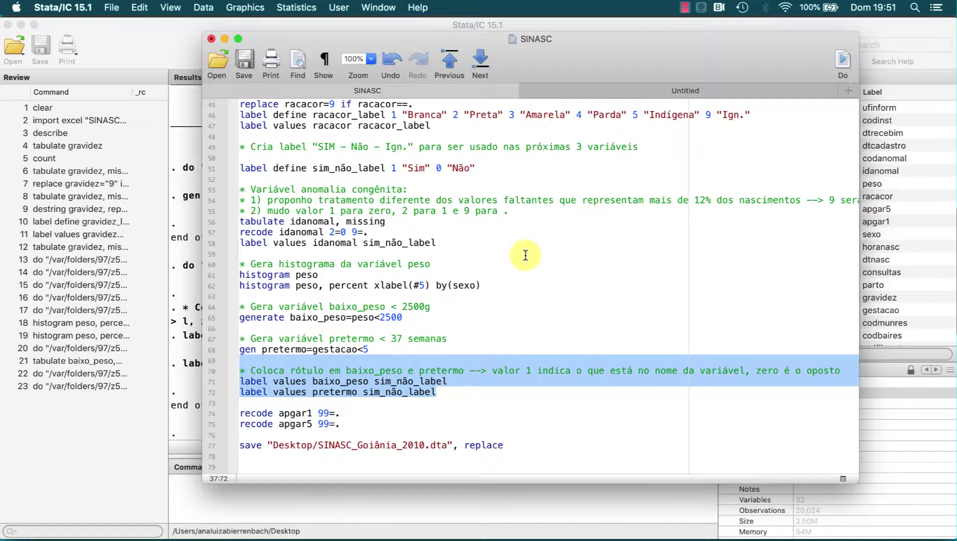
- Run "tab pretermo, miss" as a direct command and check the percentage of preterm births
left_click(331, 496)
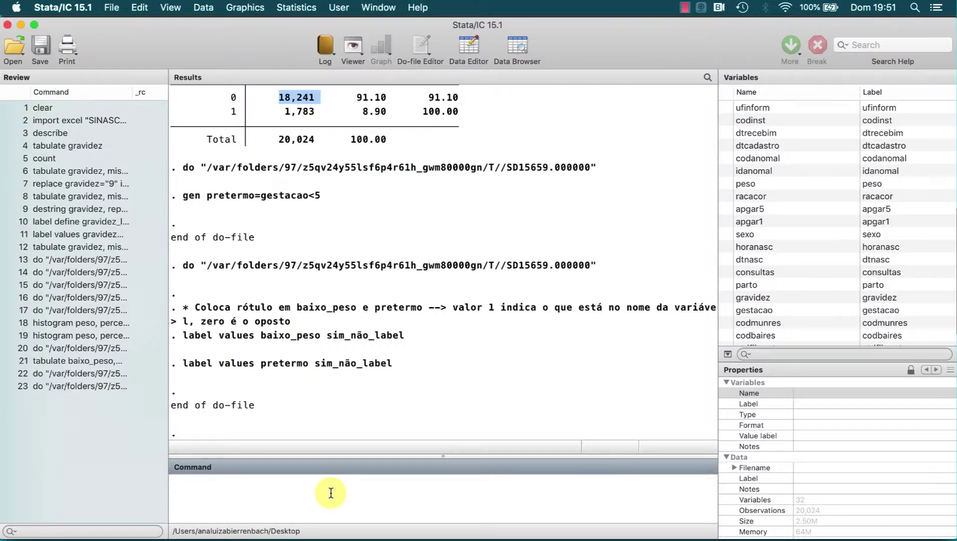
type("tab")
scroll(737, 291, "down", 5)
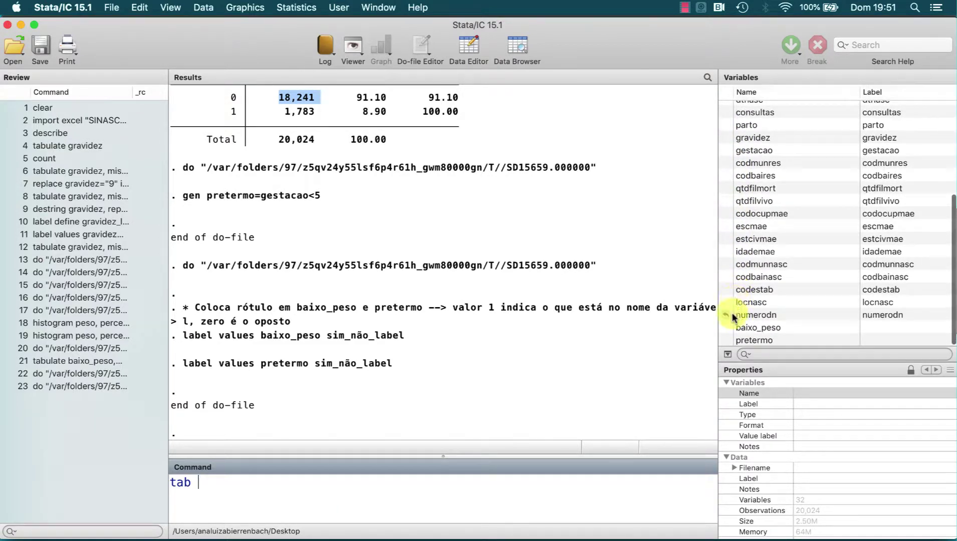
double_click(752, 340)
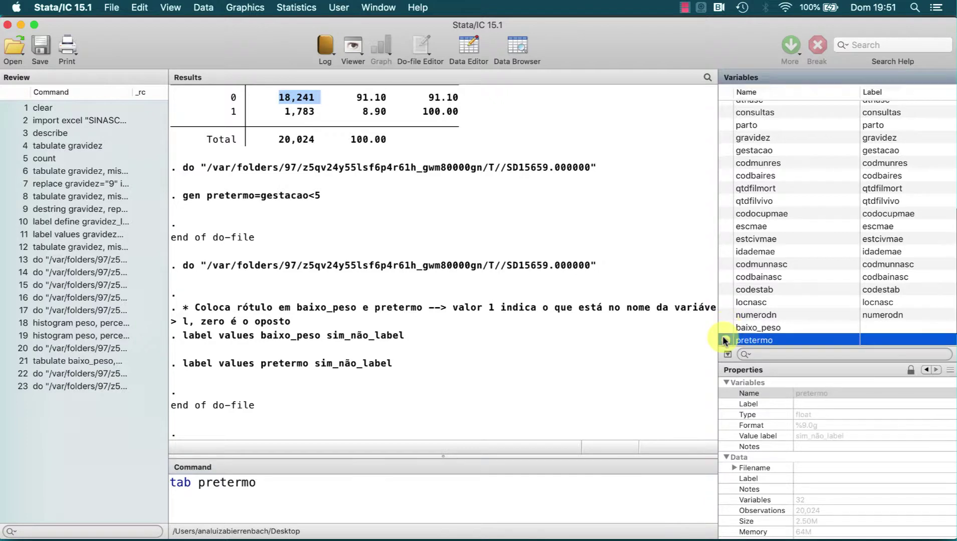
left_click(622, 482)
type(", miss")
key("Return")
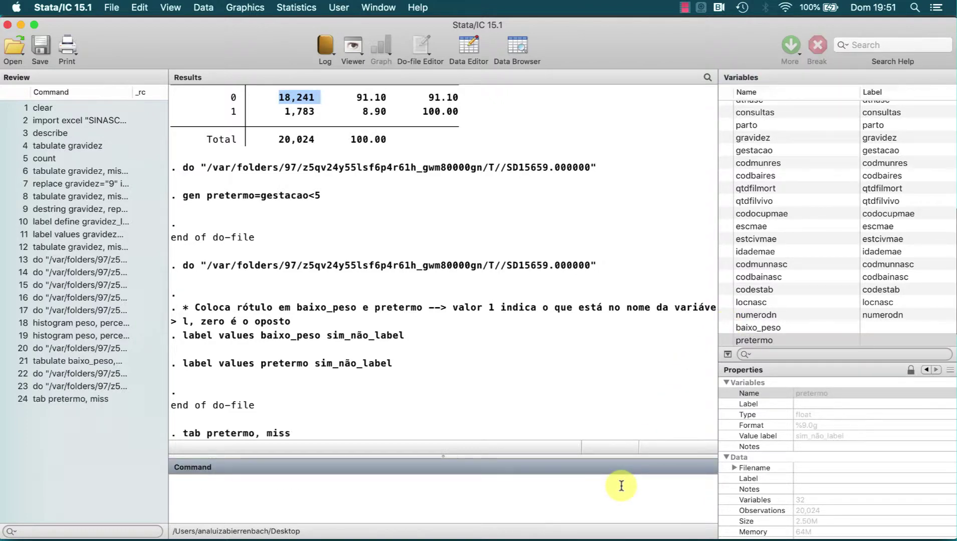
left_click_drag(393, 377, 363, 379)
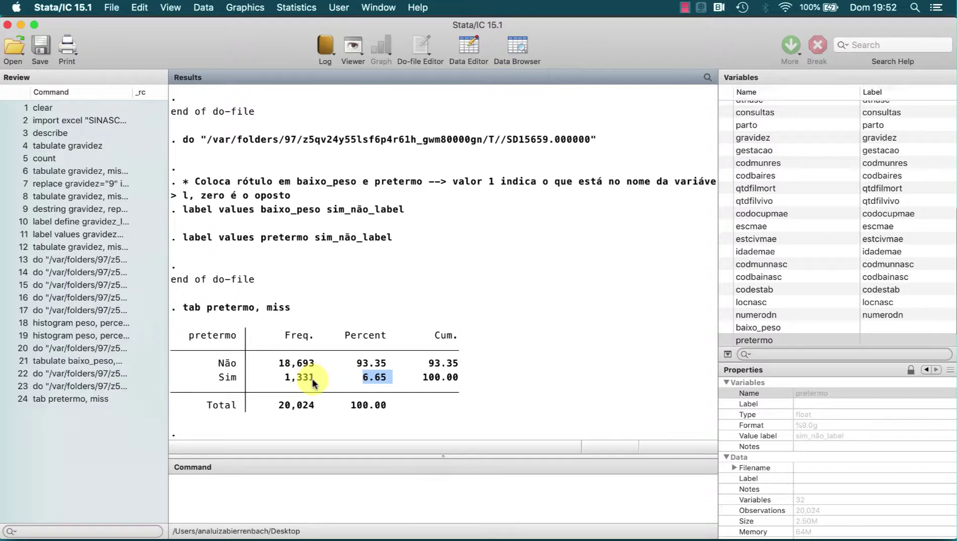
- Run "tab1 apgar1 apgar5" as a direct command to get a frequency table of each Apgar variable
key("super+9")
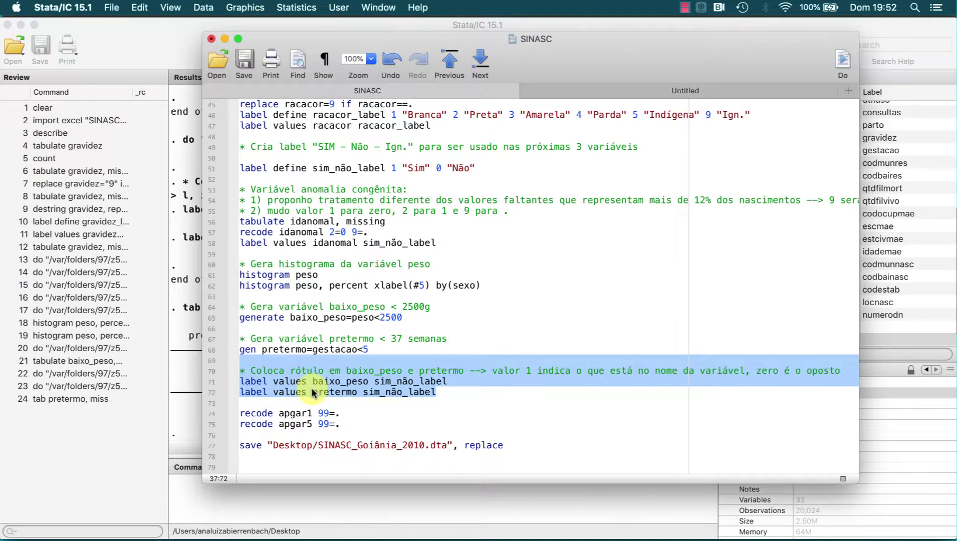
left_click(279, 497)
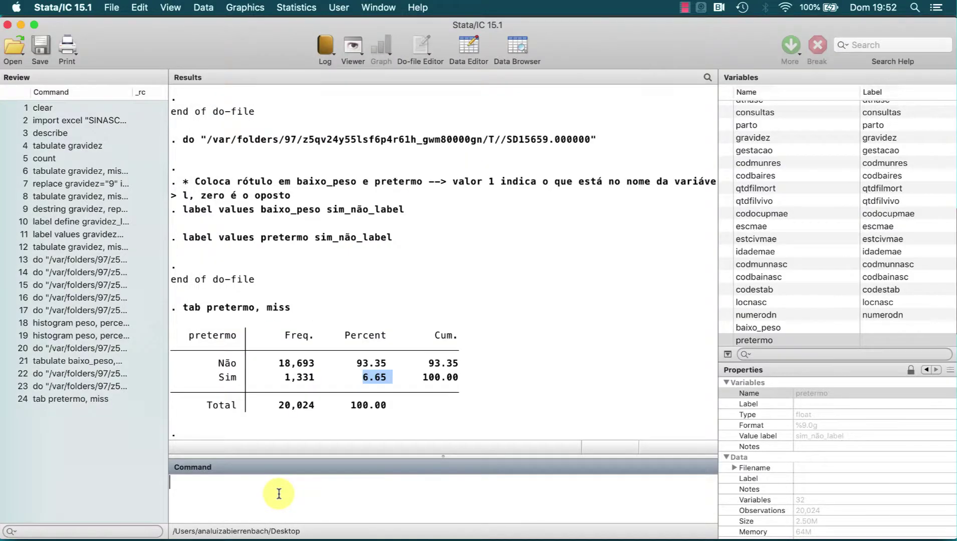
type("tab1")
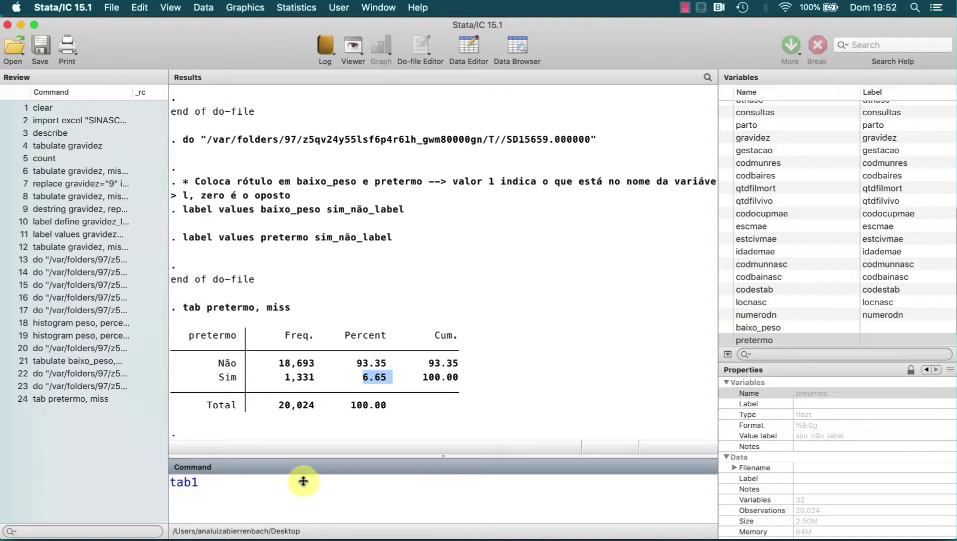
scroll(752, 275, "down", 1)
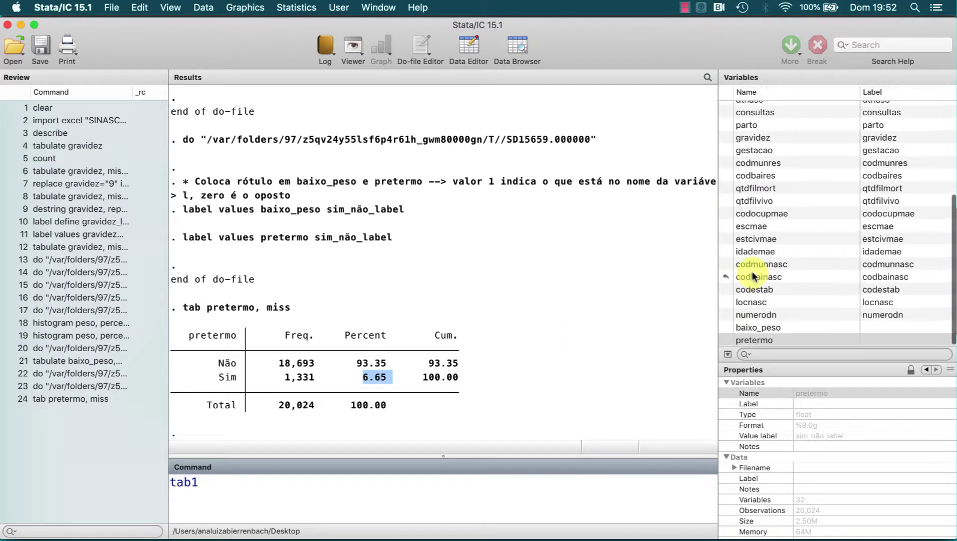
scroll(752, 276, "up", 1)
scroll(752, 277, "up", 3)
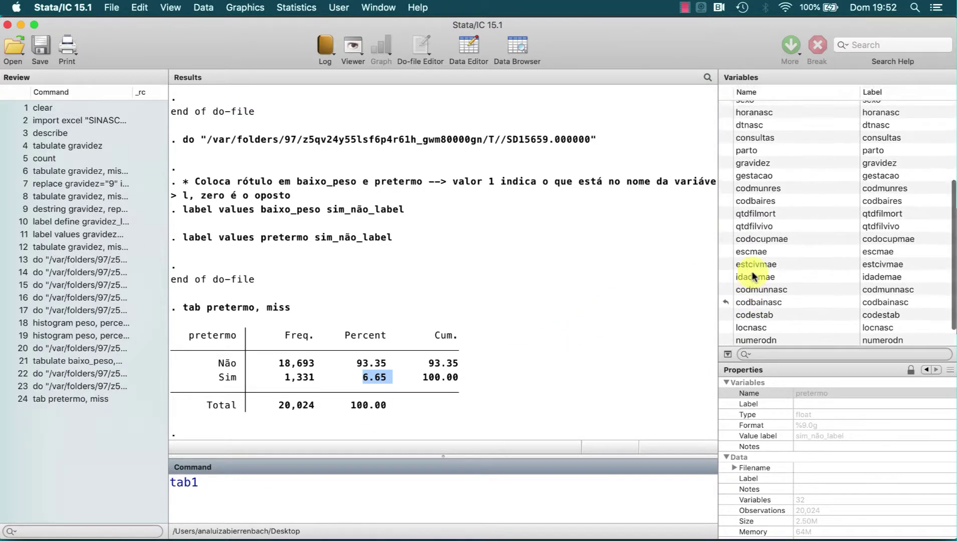
left_click(727, 135)
left_click(727, 135)
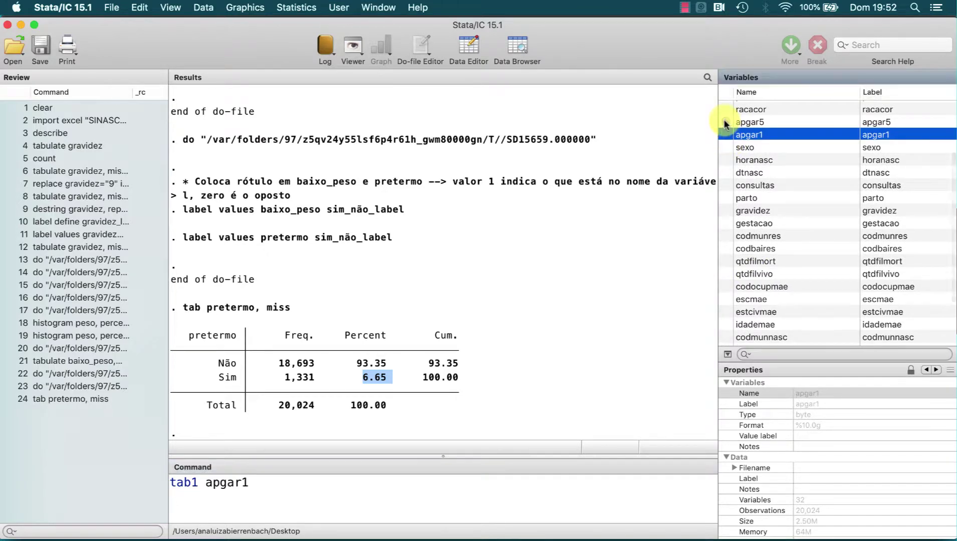
left_click(725, 122)
key("Return")
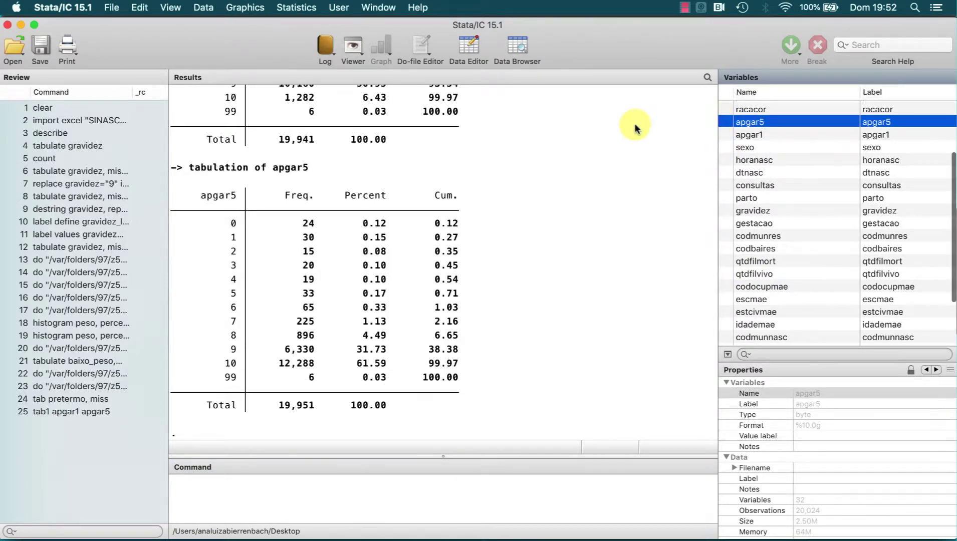
- Check code 99 in both Apgar tables, and run the do-file lines recoding 99 to missing in apgar1 and apgar5
scroll(572, 190, "up", 4)
scroll(573, 190, "up", 5)
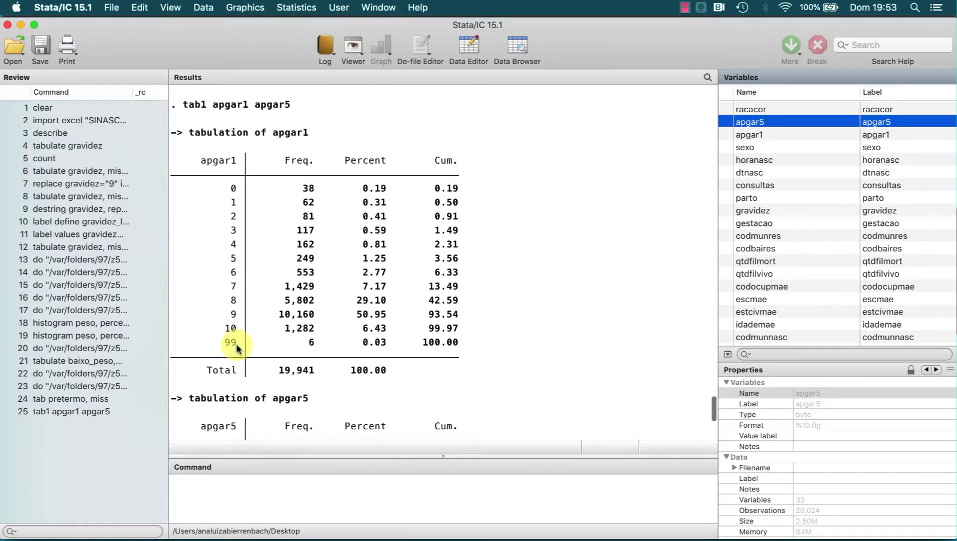
scroll(237, 346, "down", 3)
scroll(236, 343, "down", 7)
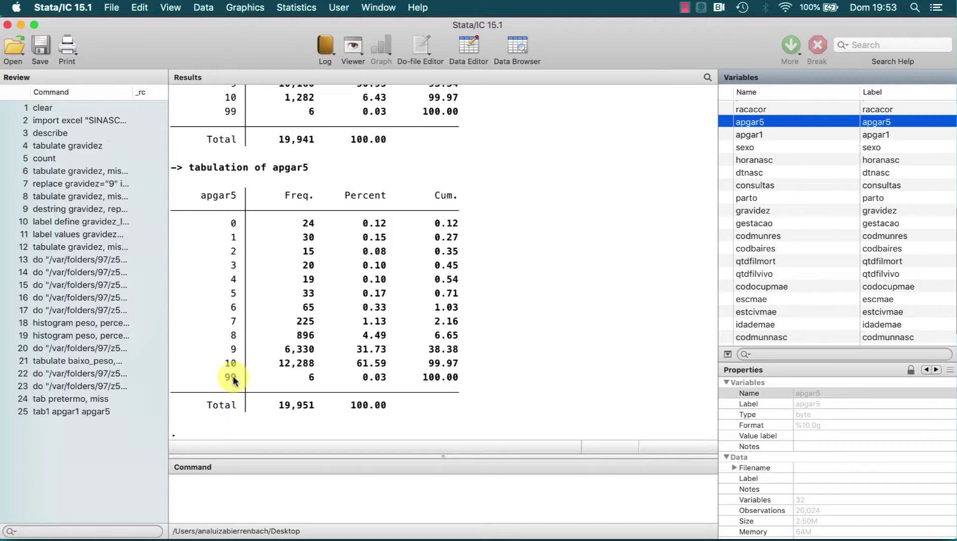
key("super+9")
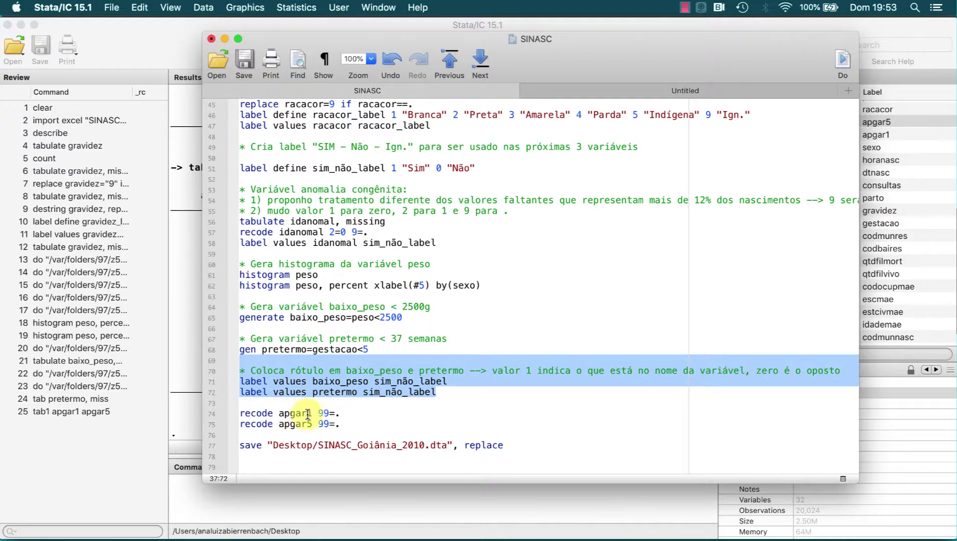
double_click(344, 414)
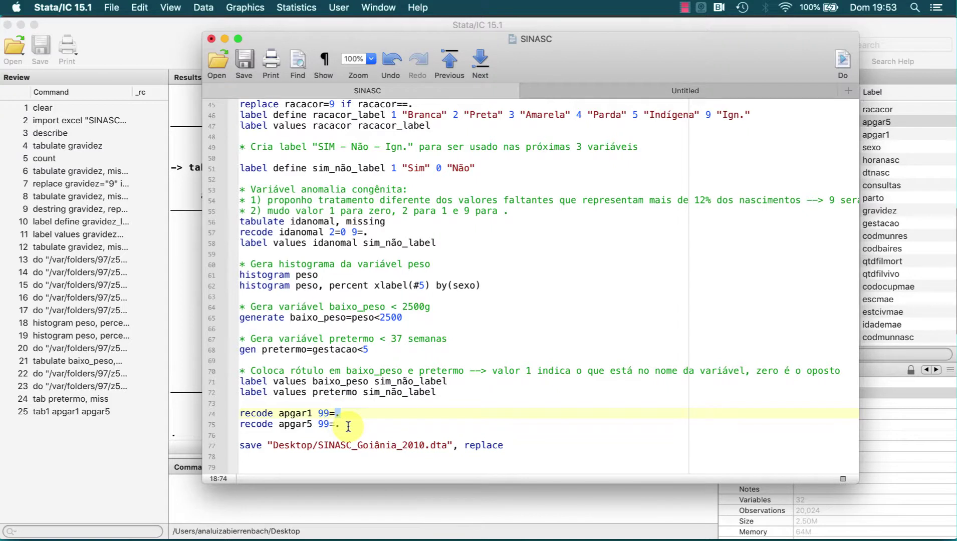
left_click_drag(348, 426, 251, 414)
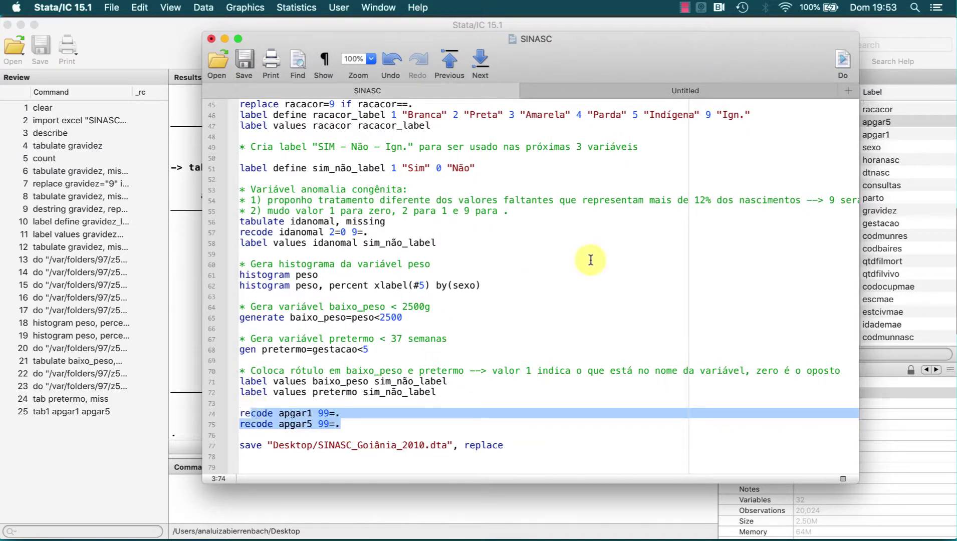
left_click(842, 76)
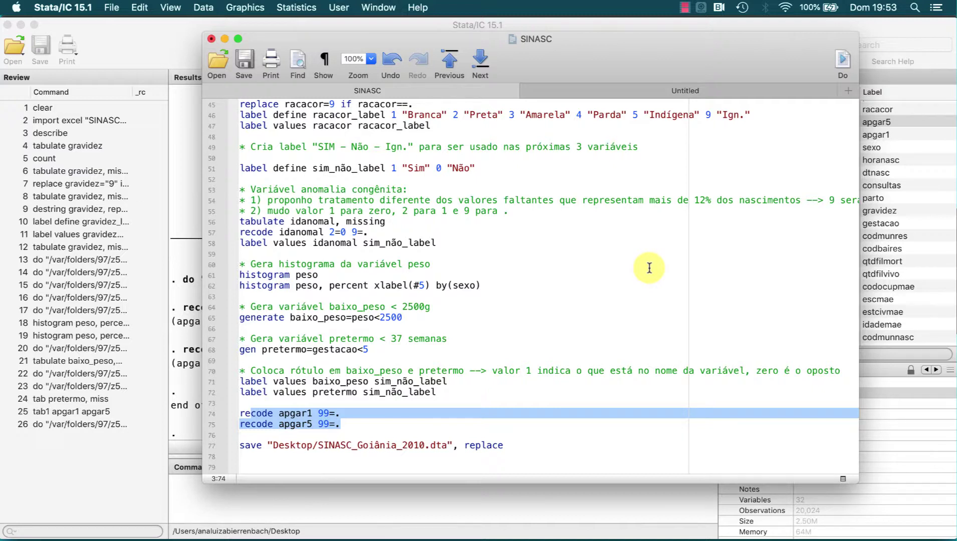
- Add the line "summ apgar1 apgar5" below the recode lines in the do-file, run it and check the observations
left_click(477, 422)
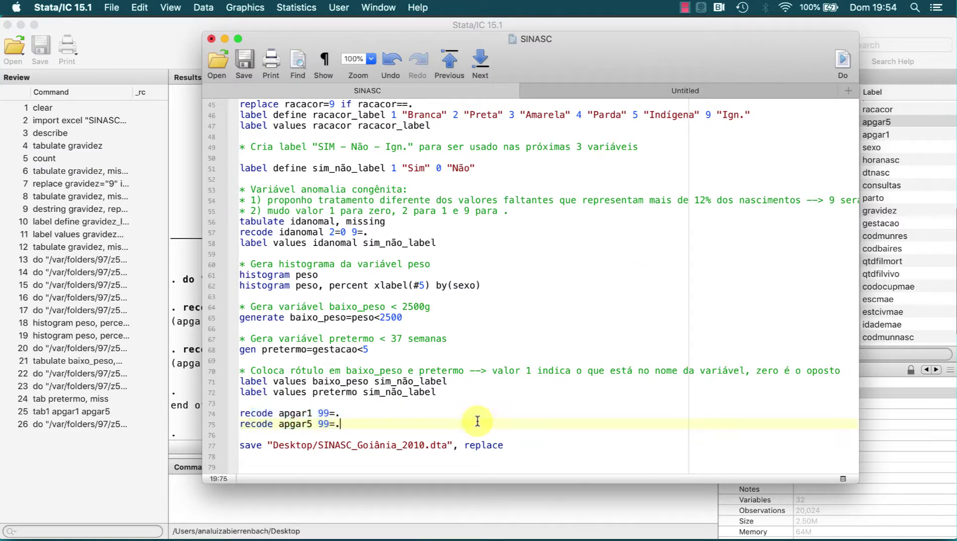
key("Return")
key("Return")
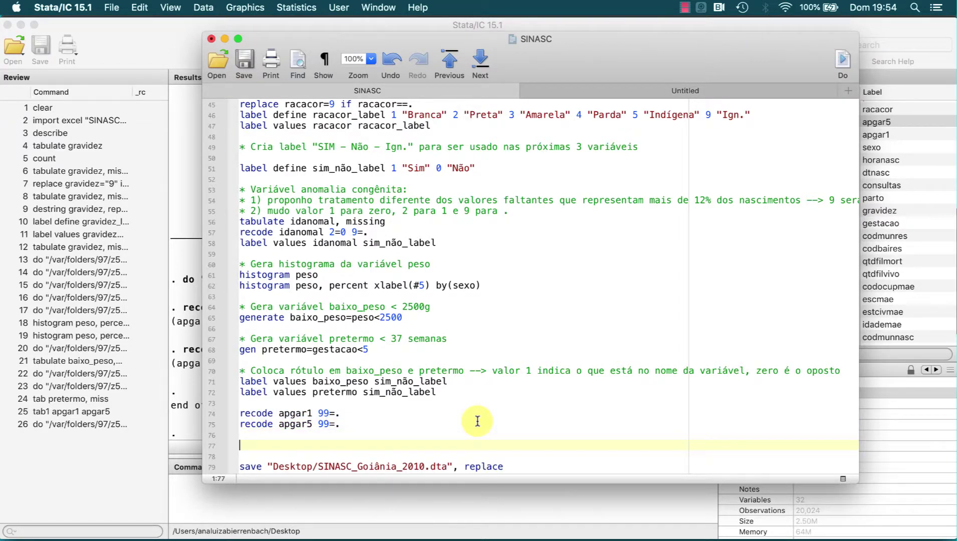
type("summ apgar1 apgar5")
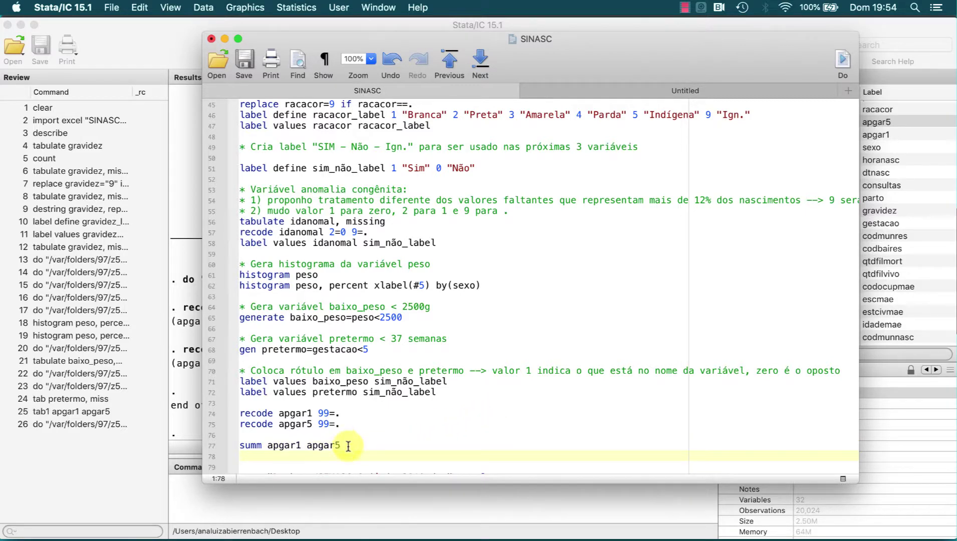
left_click_drag(343, 446, 313, 445)
left_click(843, 60)
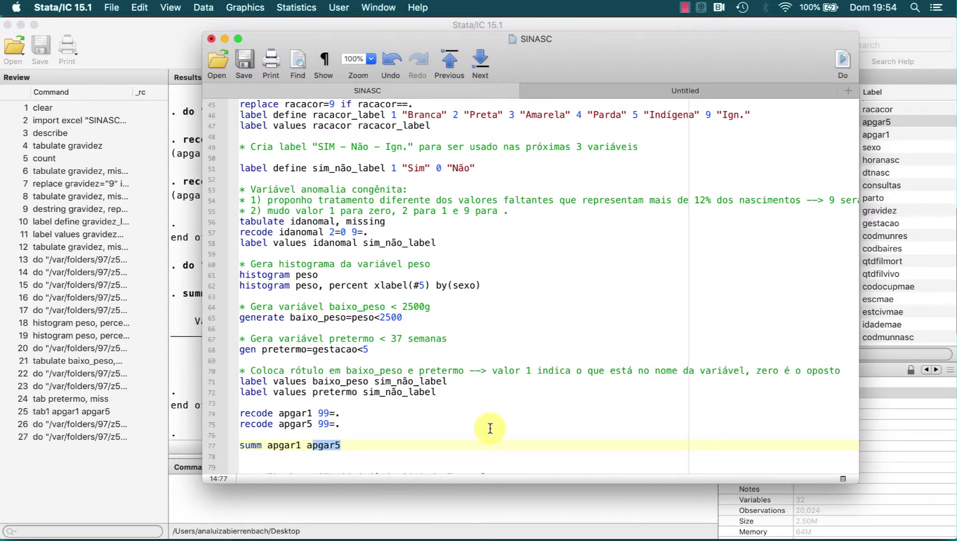
left_click(461, 493)
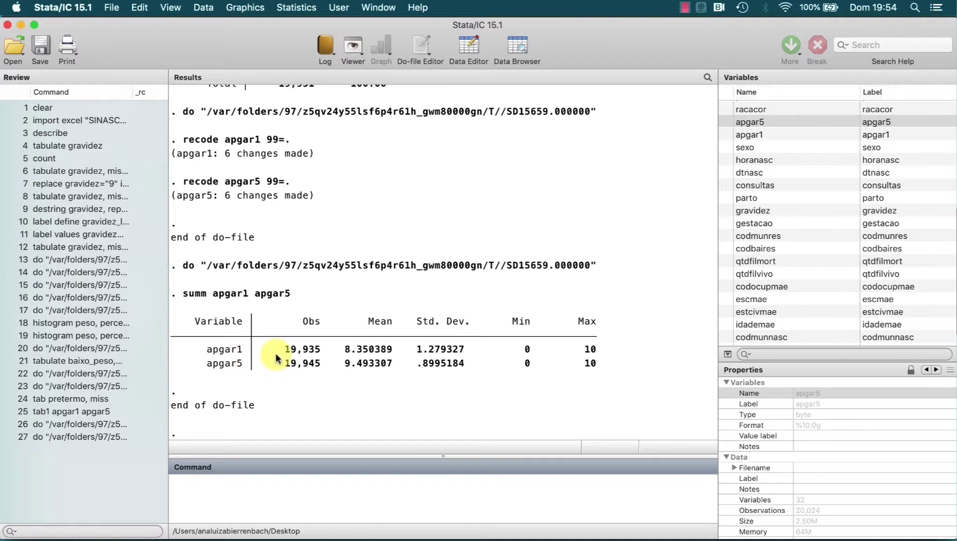
left_click_drag(282, 351, 311, 354)
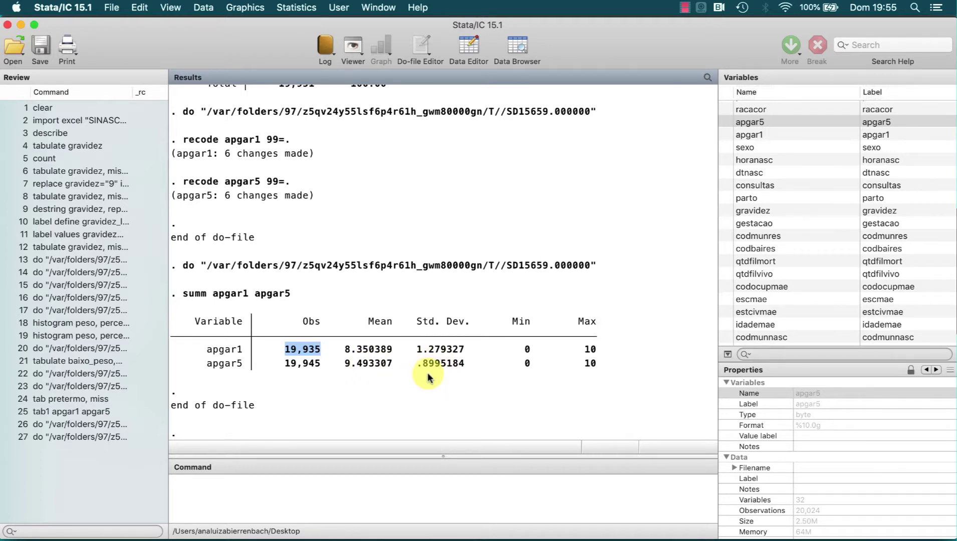
- Remove "Desktop/" from the do-file's save path and run the line to save the dataset as SINASC_Goiânia_2010.dta with replace
key("super+grave")
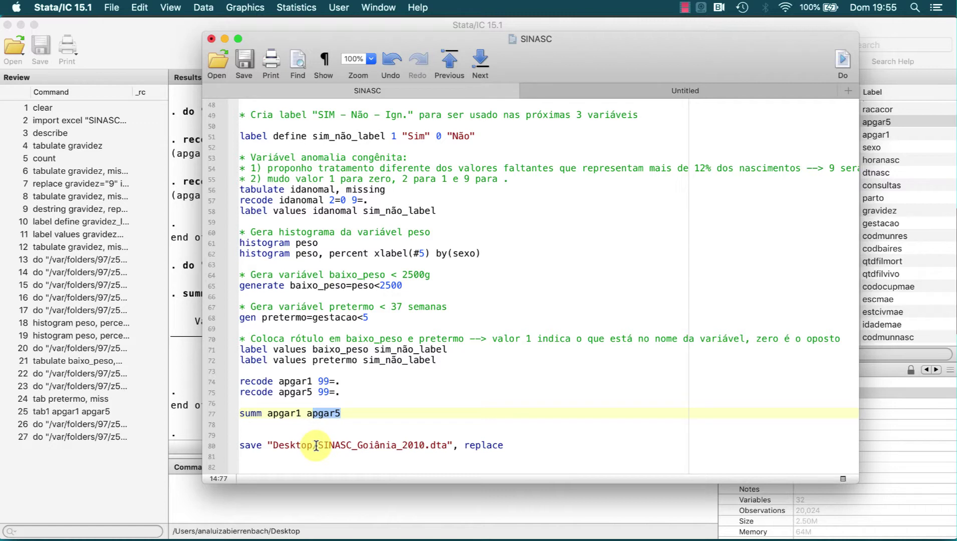
left_click_drag(314, 446, 274, 446)
key("BackSpace")
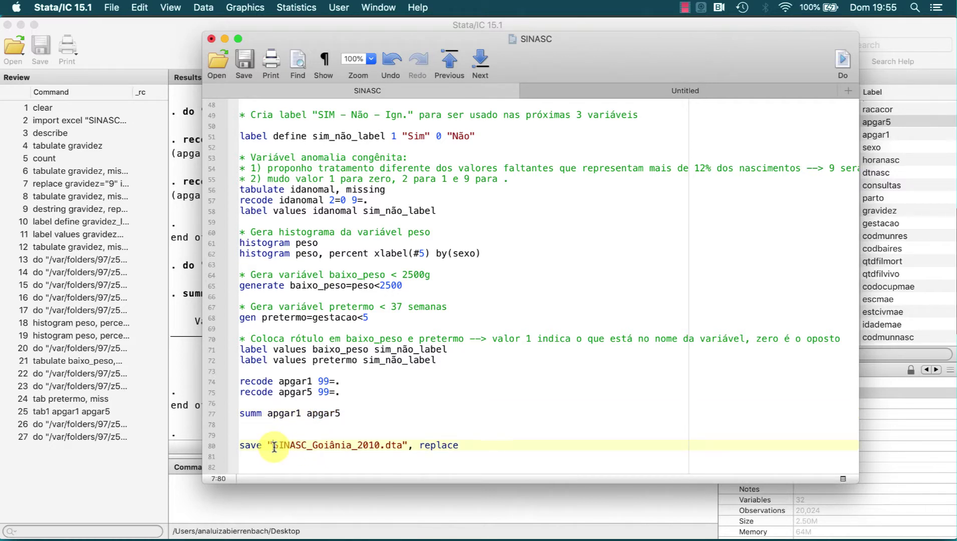
key("super+shift+d")
left_click(570, 501)
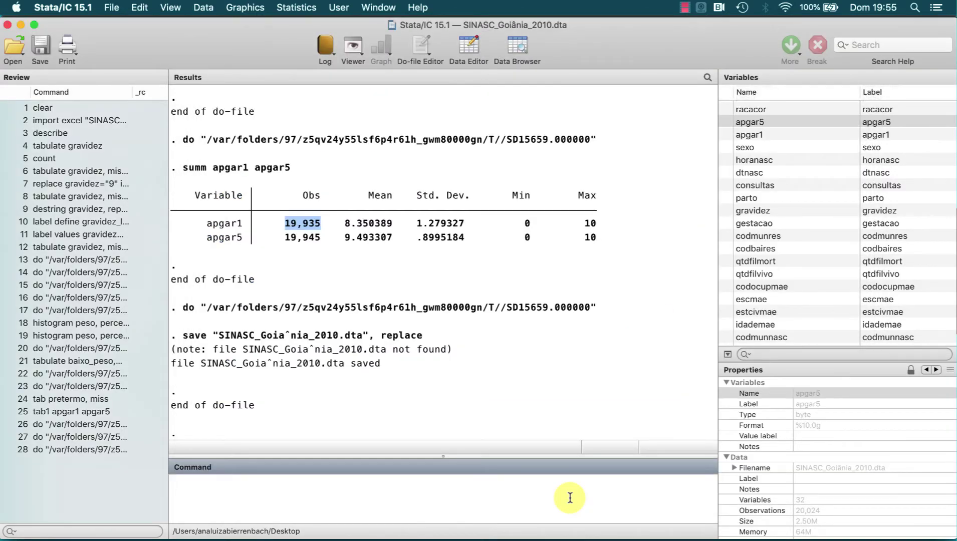